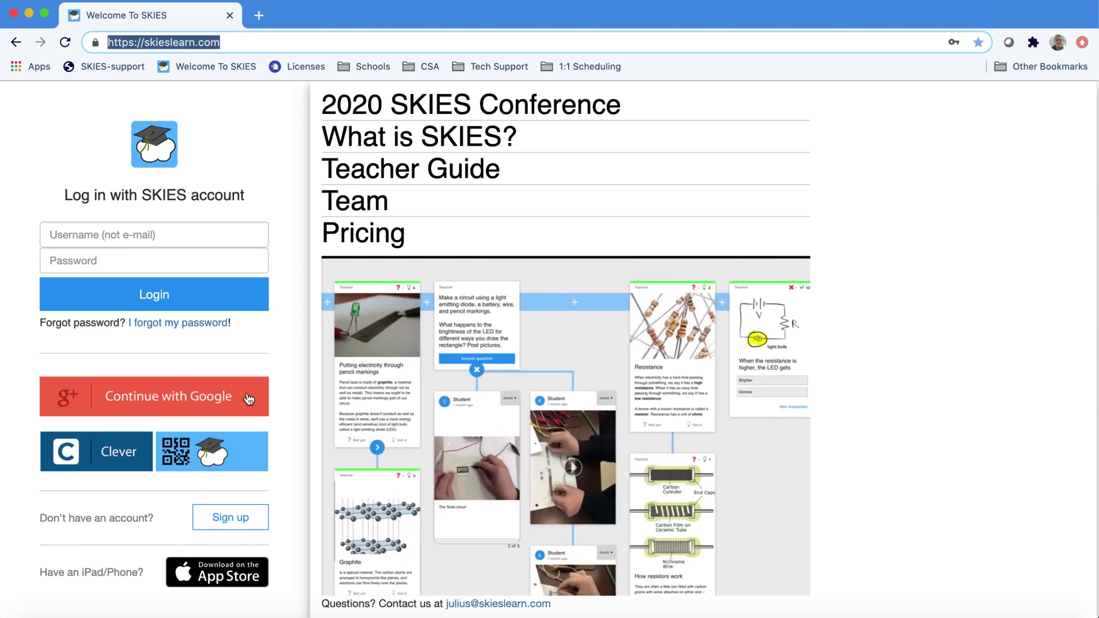
- Try signing in with Google and then Clever, then return to the SKIES login page
click(248, 399)
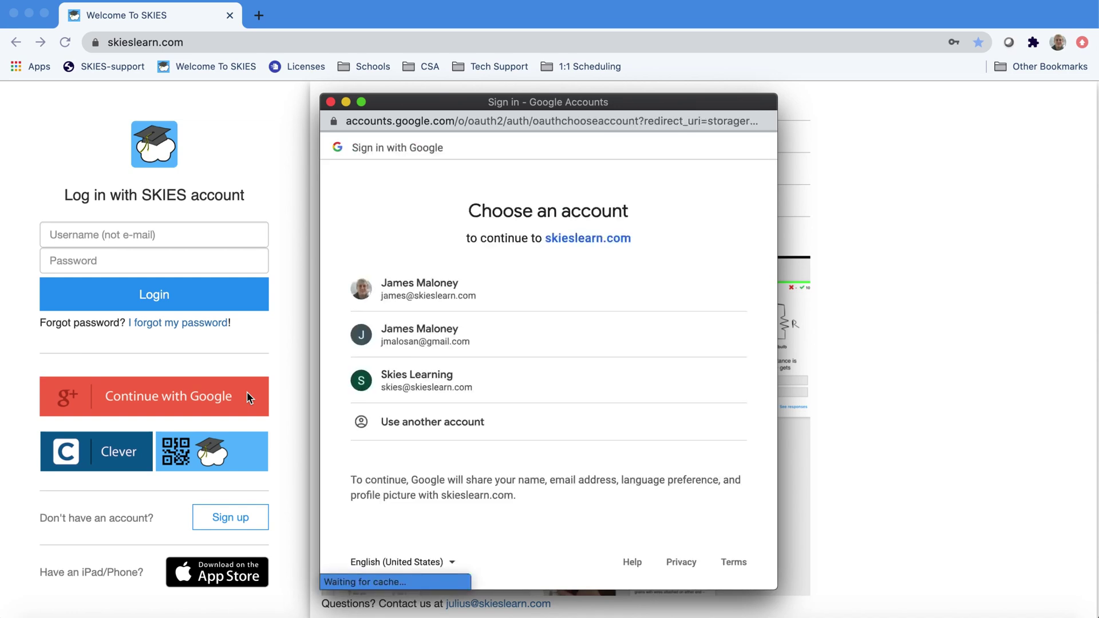
click(491, 304)
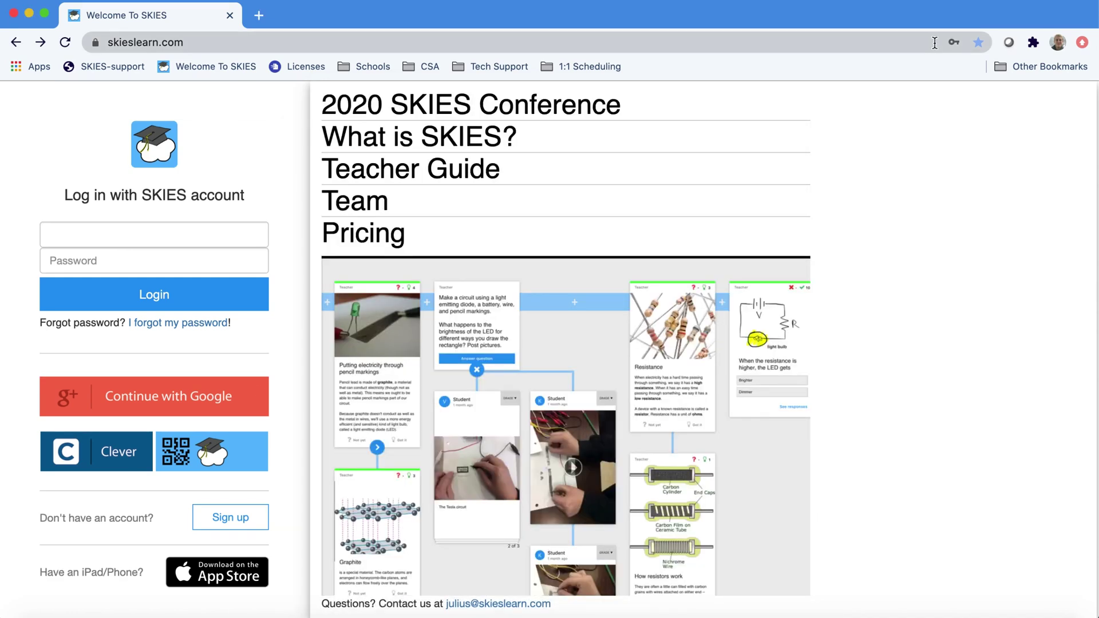
click(934, 43)
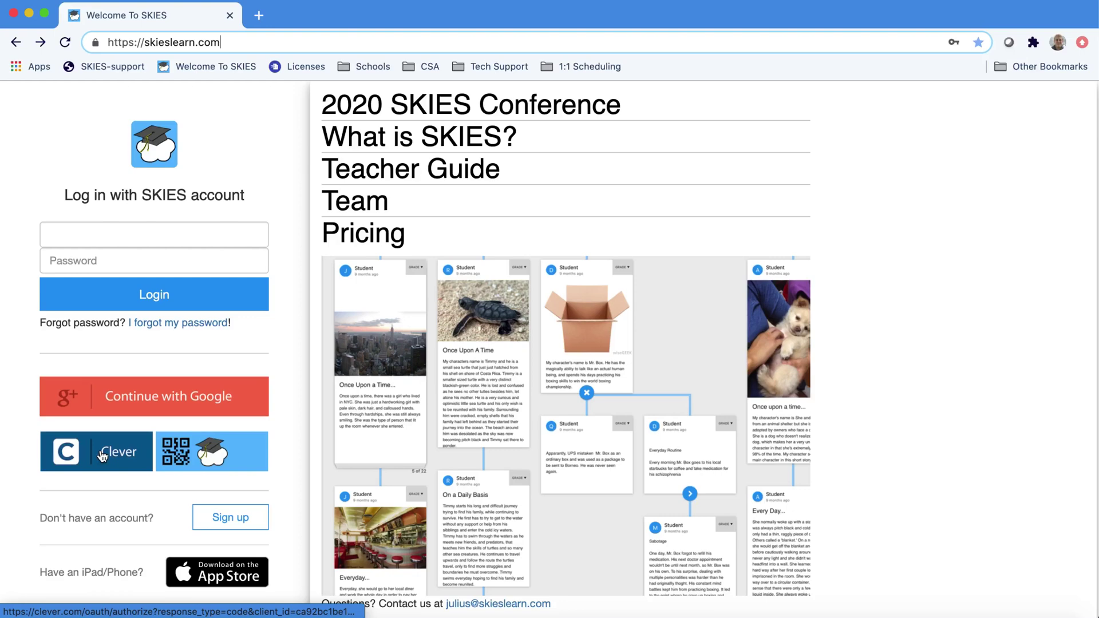
click(99, 456)
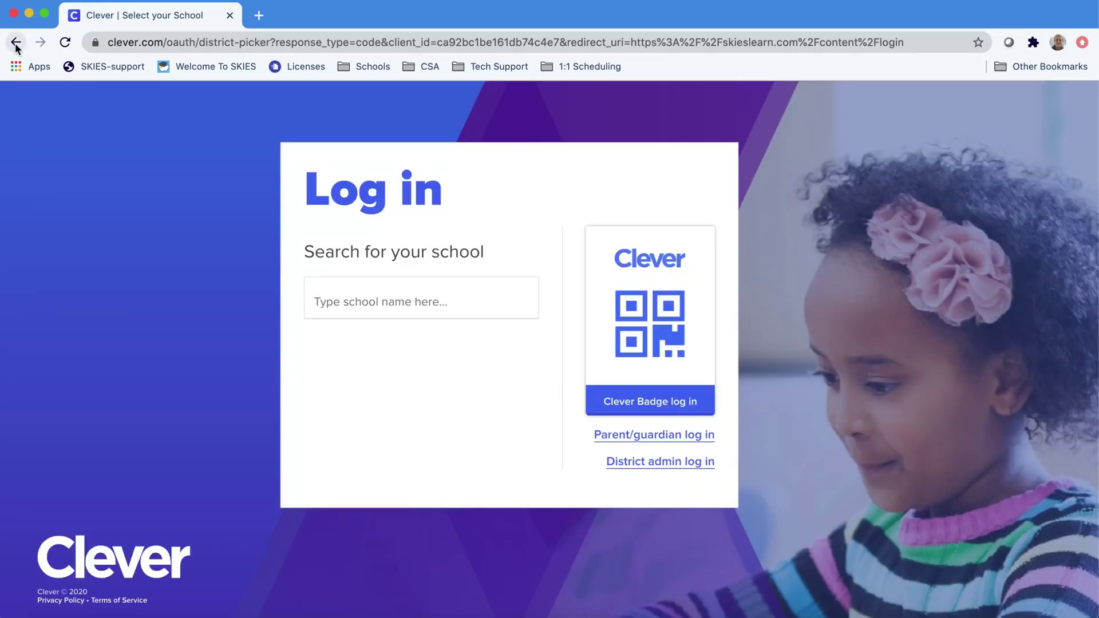
click(16, 43)
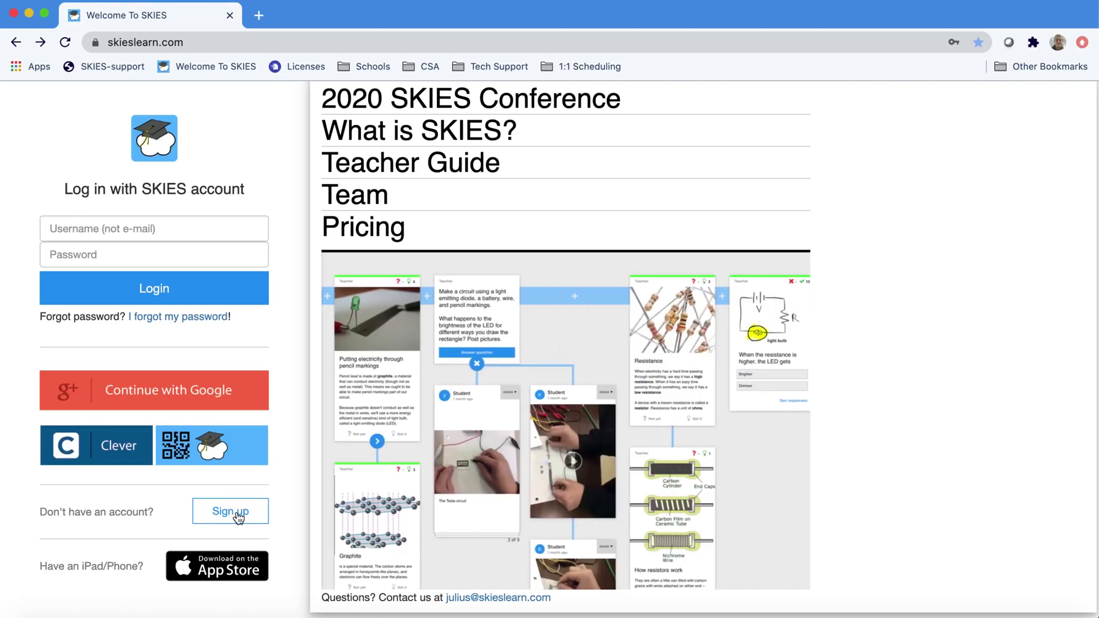
- Register with first name, last name and e-mail, then open the registration e-mail link
click(230, 511)
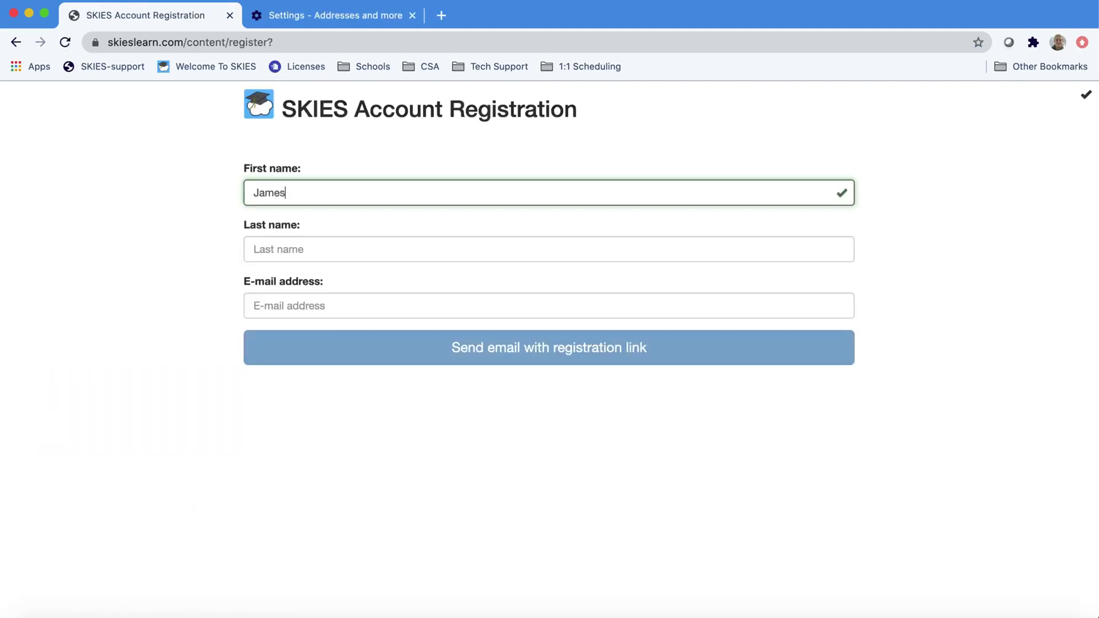
key(Tab)
text(Maloney)
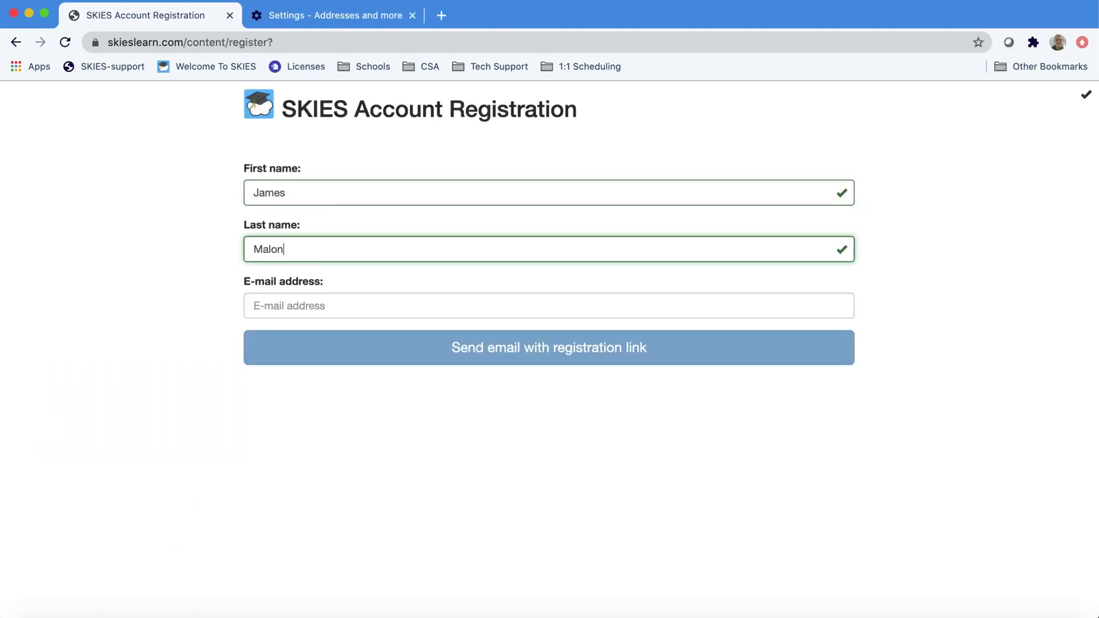
key(Tab)
click(163, 291)
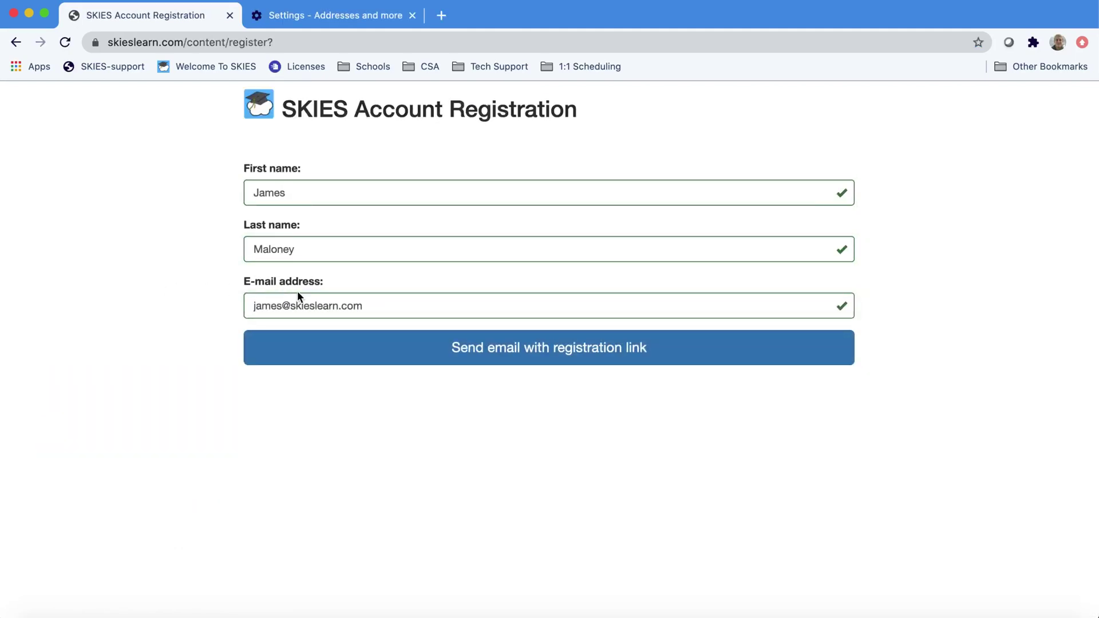
click(435, 342)
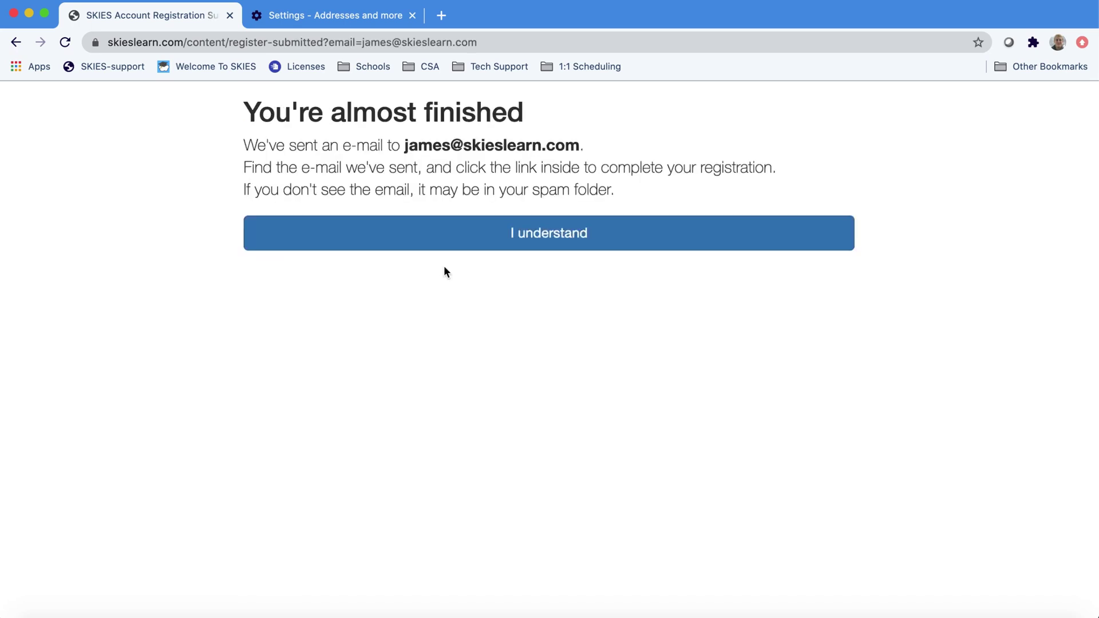
click(454, 241)
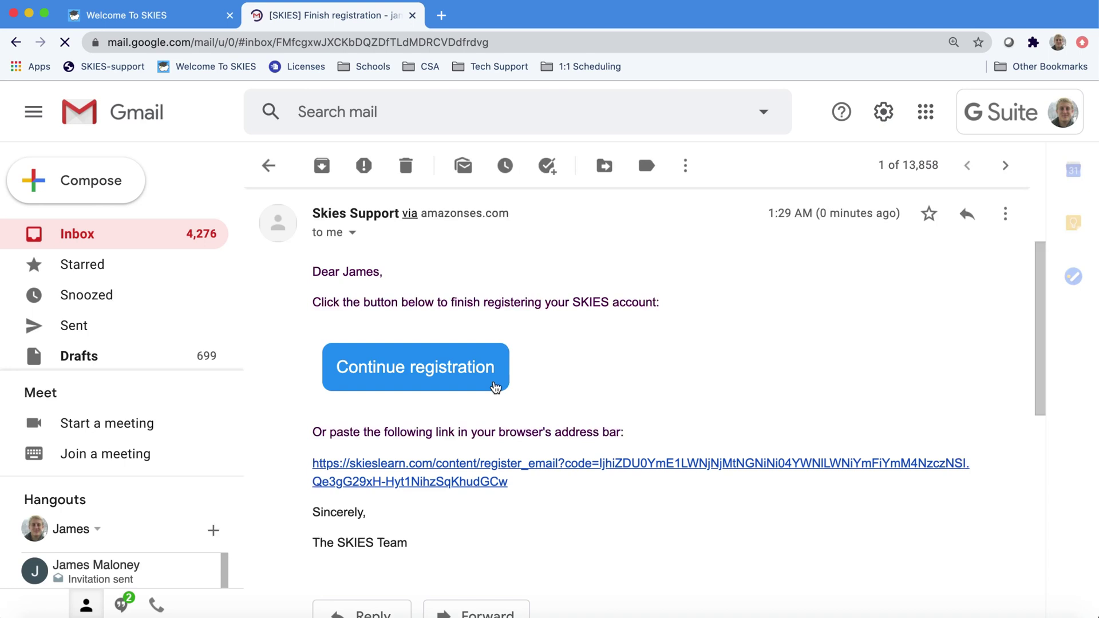
click(496, 383)
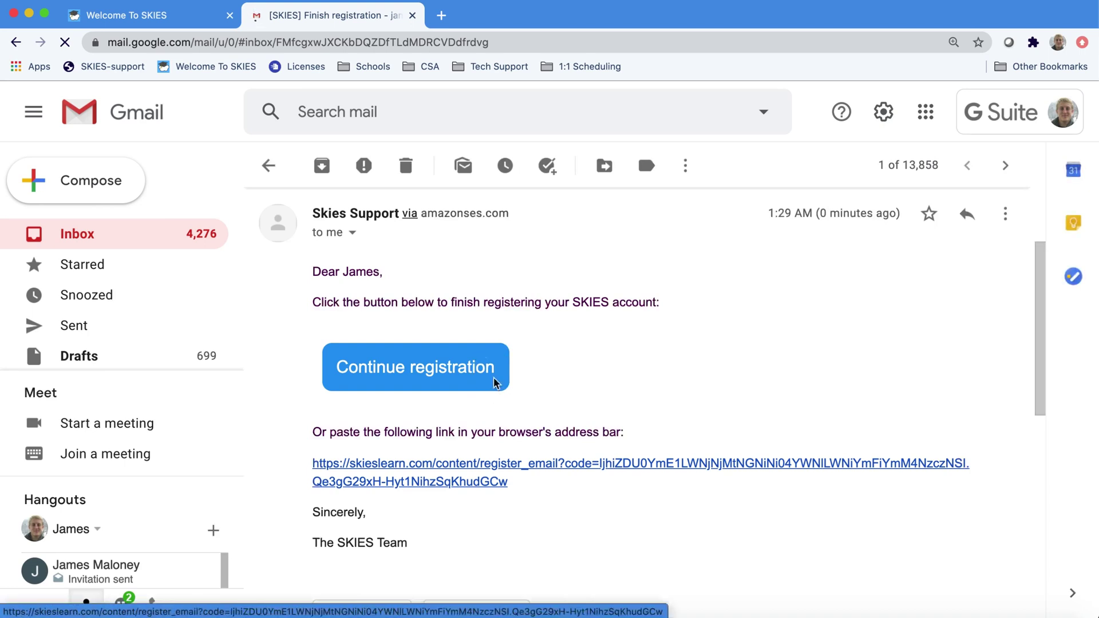
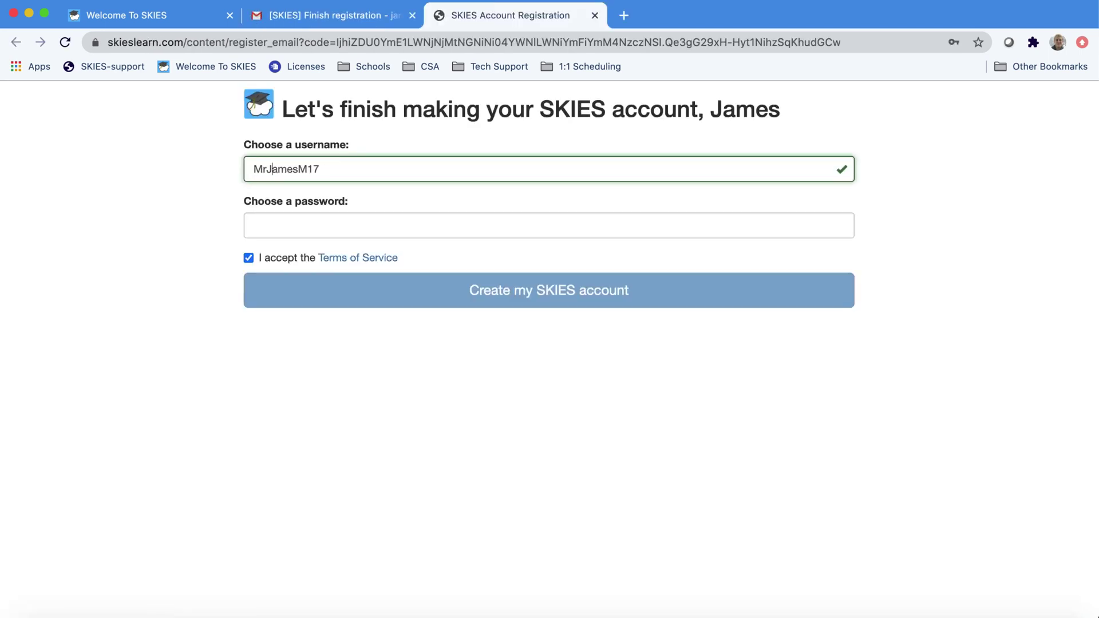
- Replace the suggested username, set the account password, and create the SKIES account
key(shift+End)
key(Tab)
text(••••••••••)
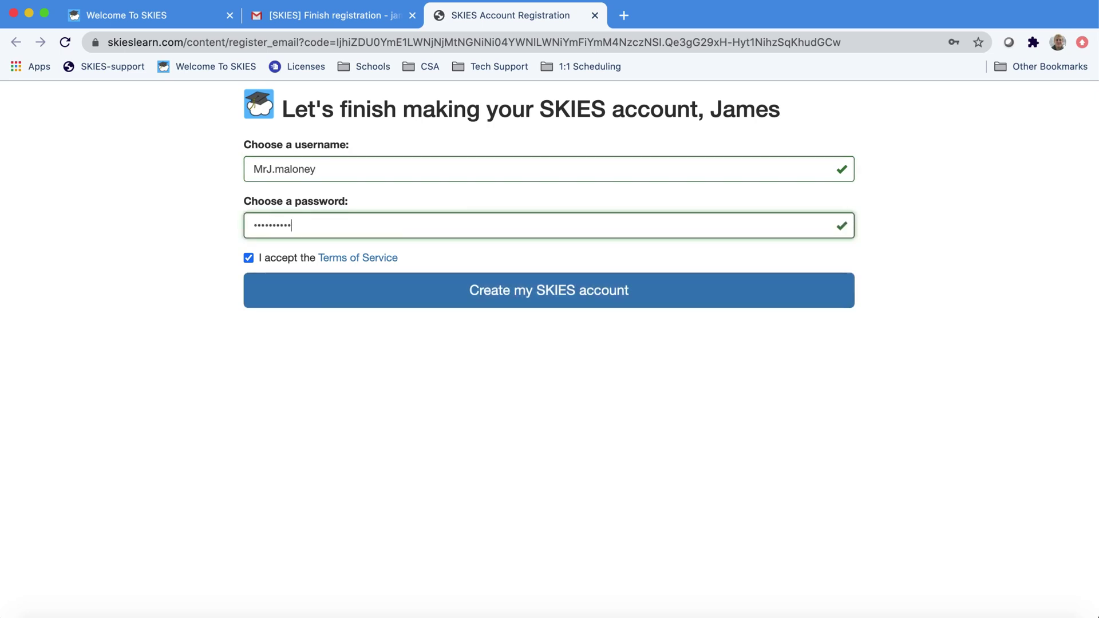
click(369, 293)
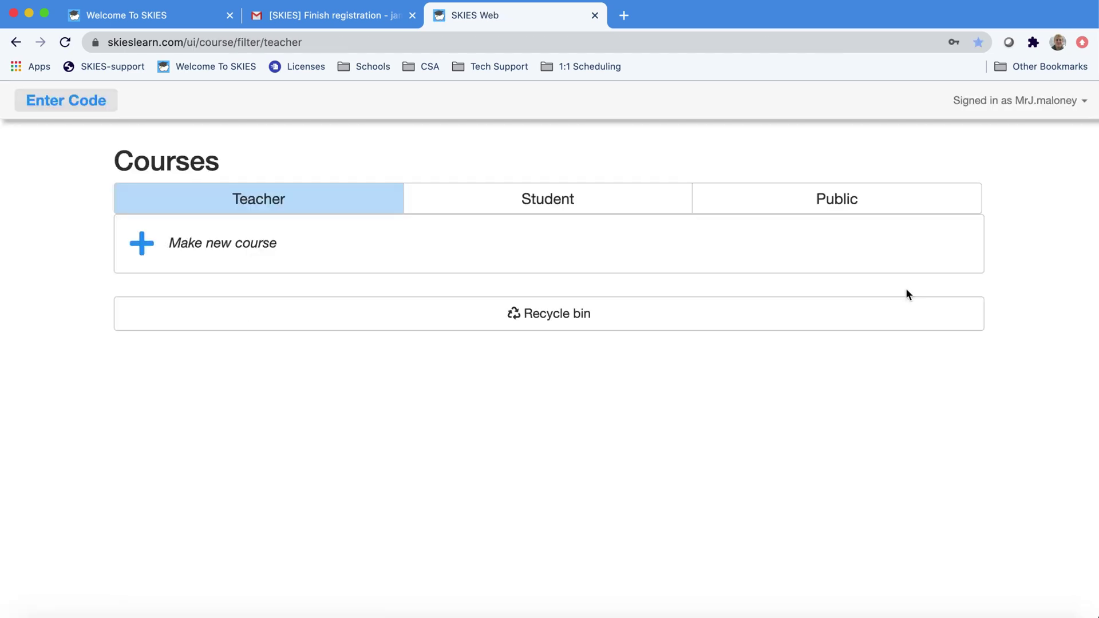
- Create and save a new course titled '2nd Grade Class'
click(337, 248)
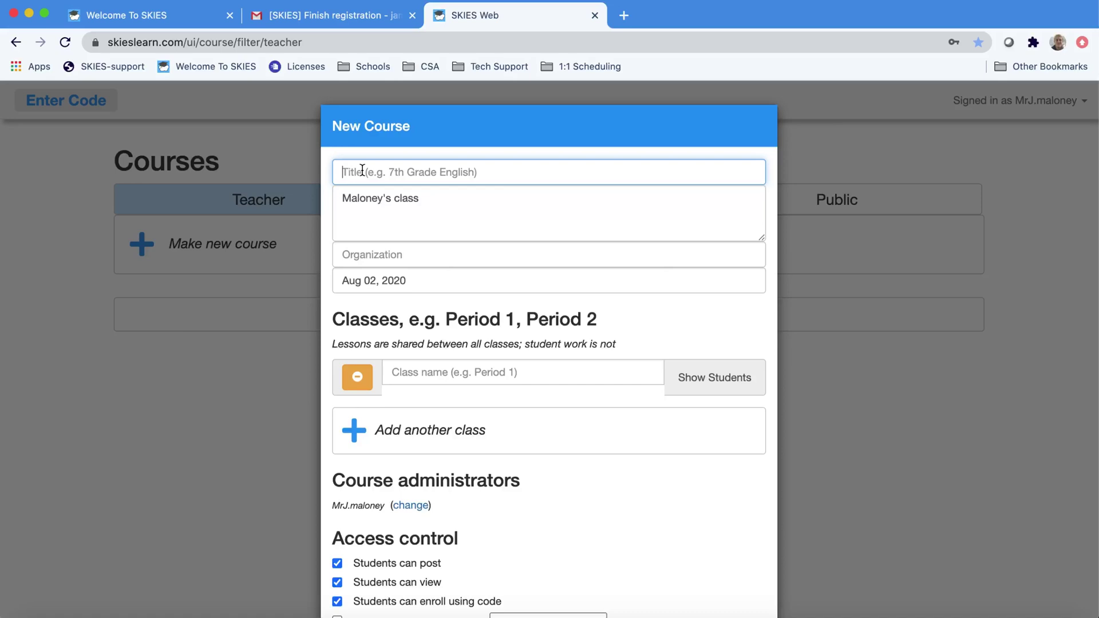
text(2nd Grade )
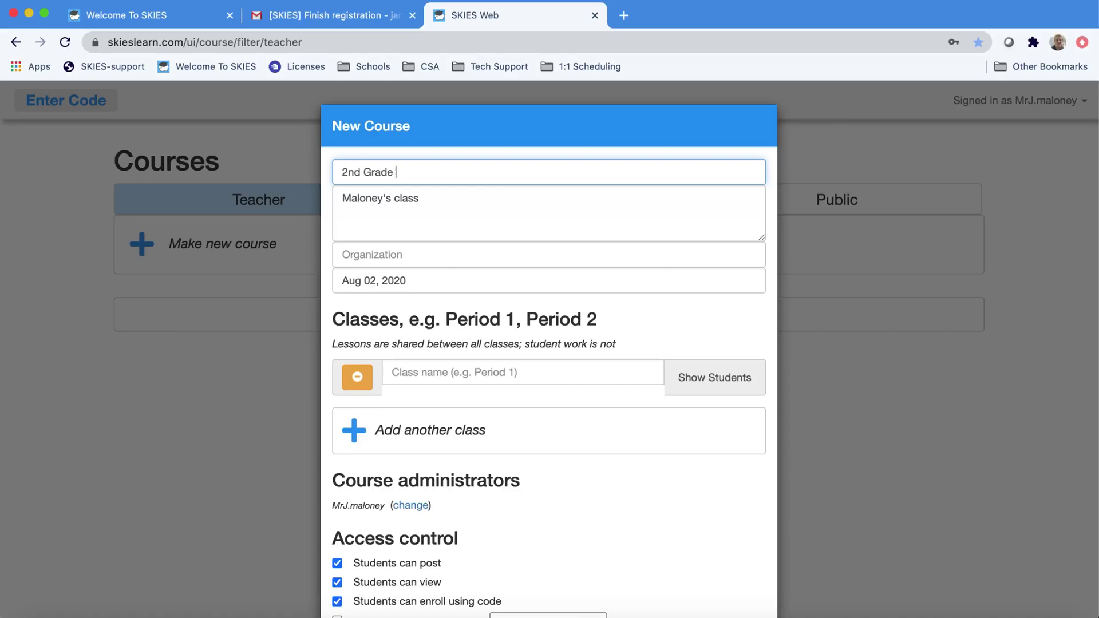
text(Class)
click(342, 255)
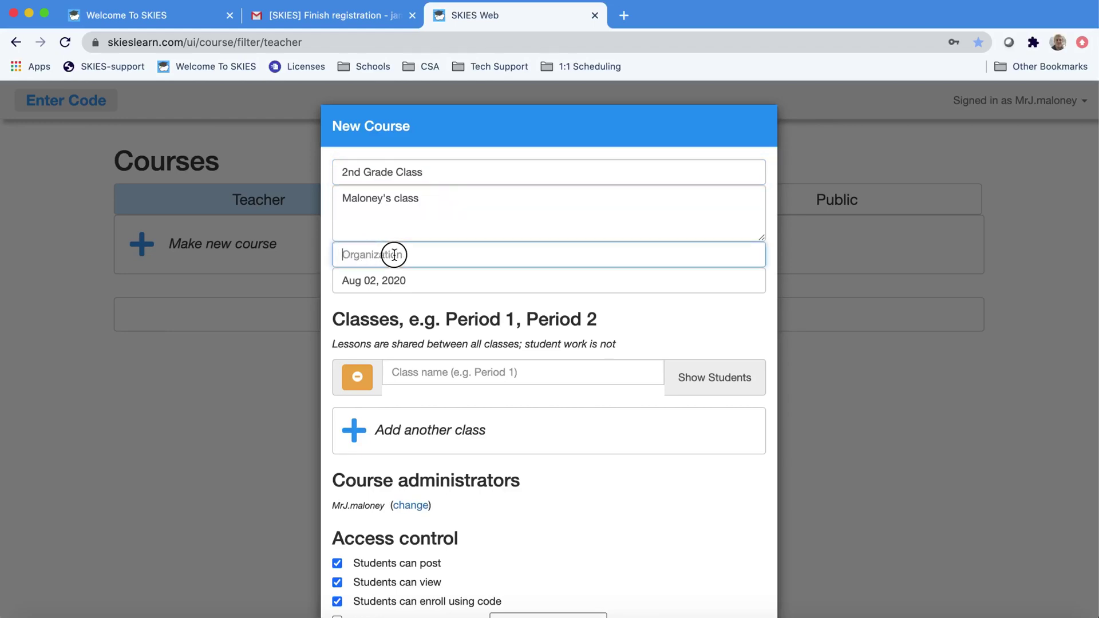
scroll(438, 253, down, 3)
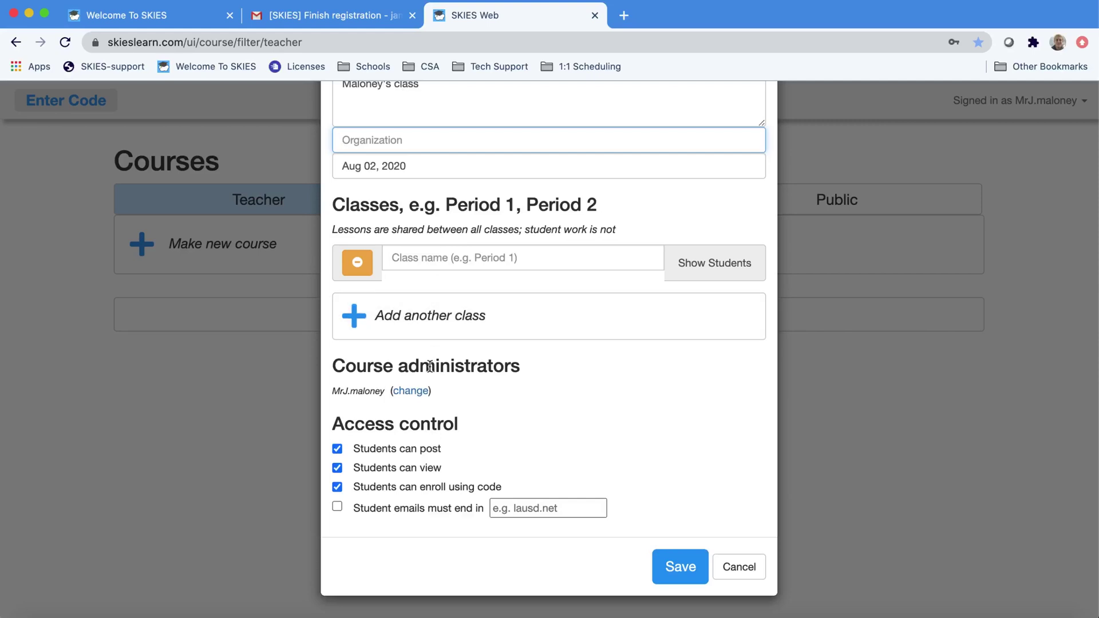
click(500, 565)
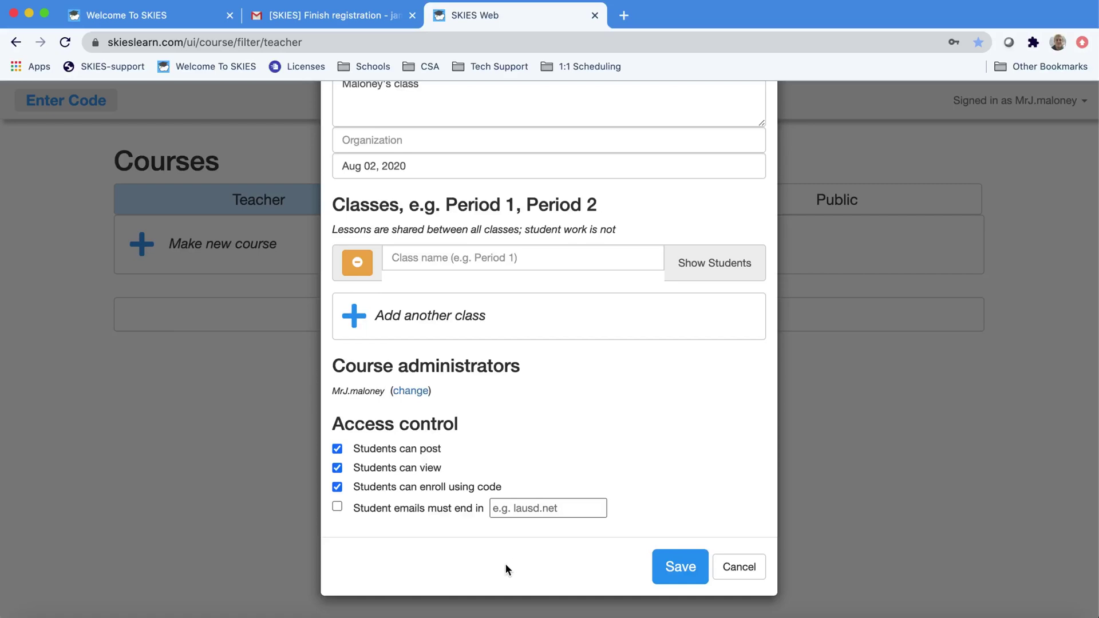
click(676, 568)
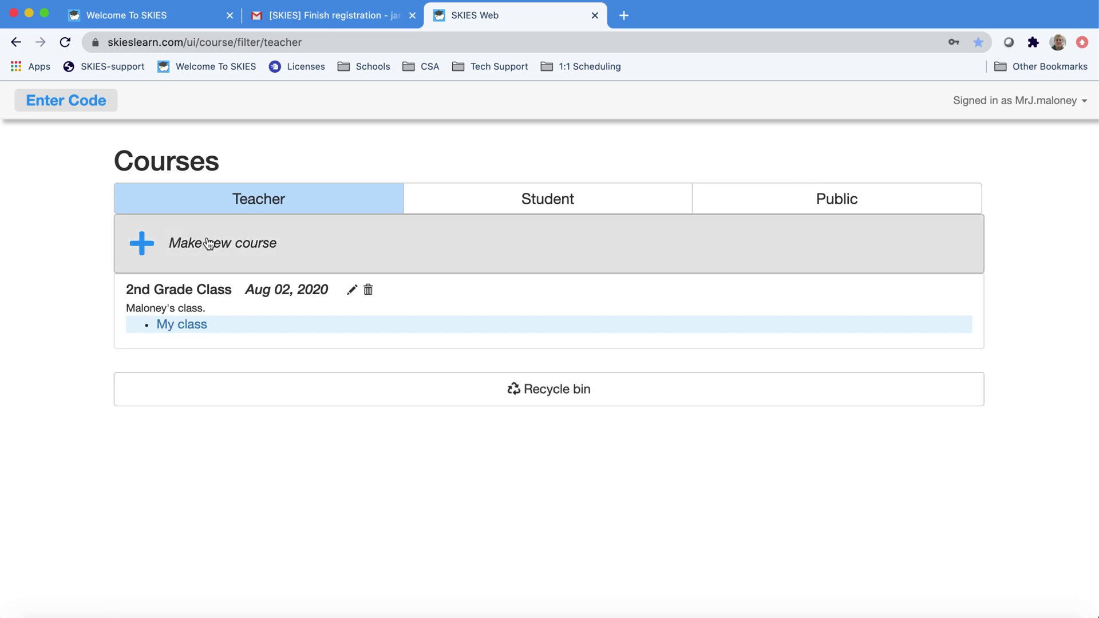
- Create and save a 'Physics' course with classes Period 1, Period 3 and Period 4
click(207, 244)
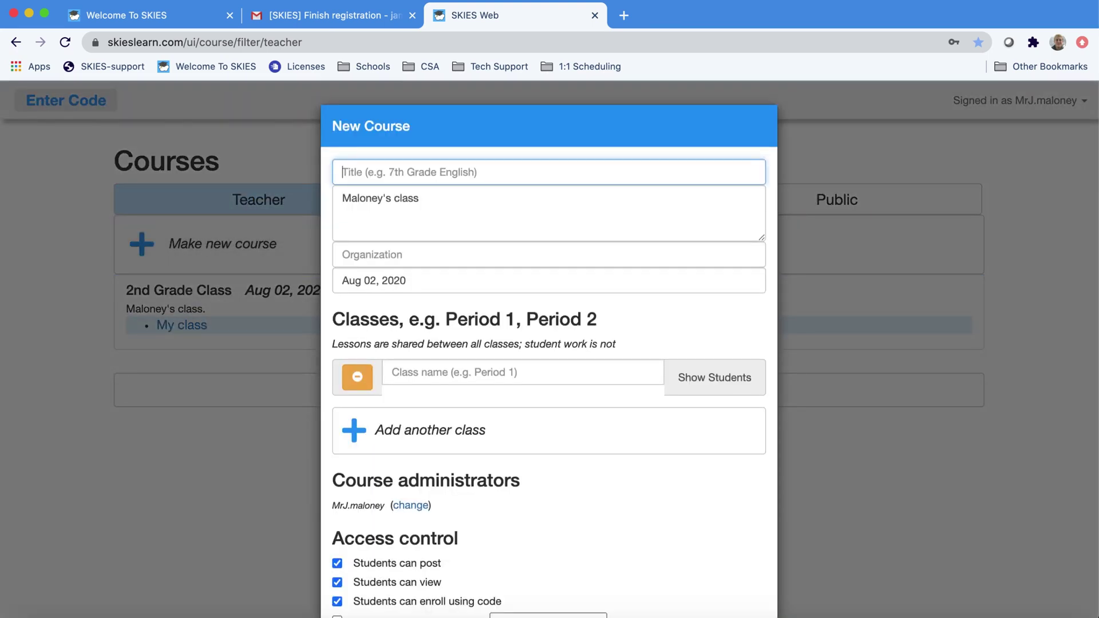
text(Physics)
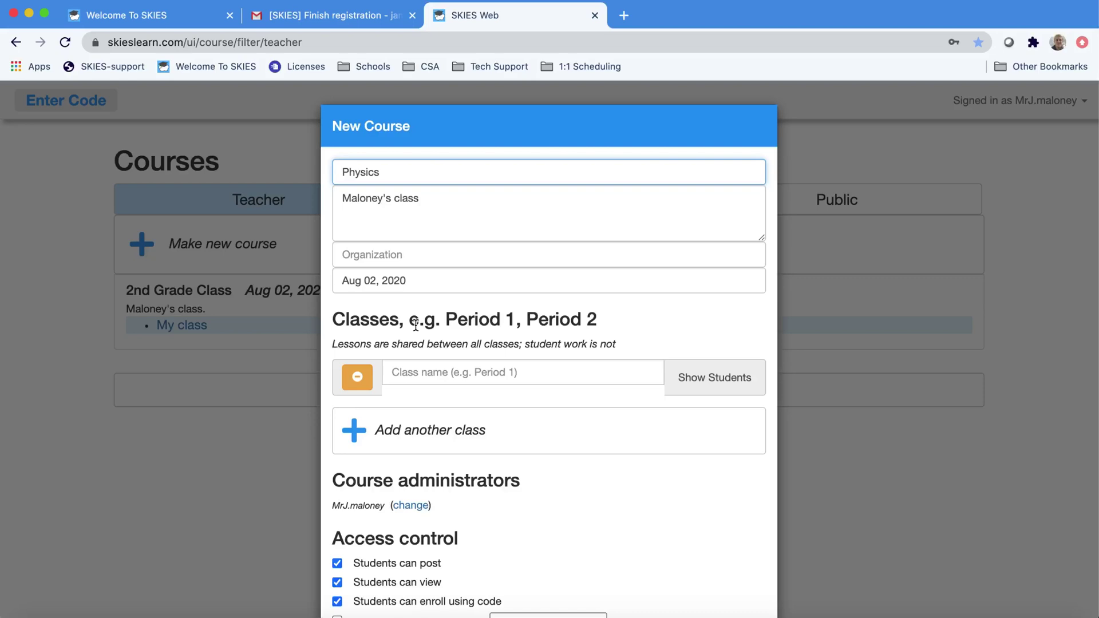
click(414, 374)
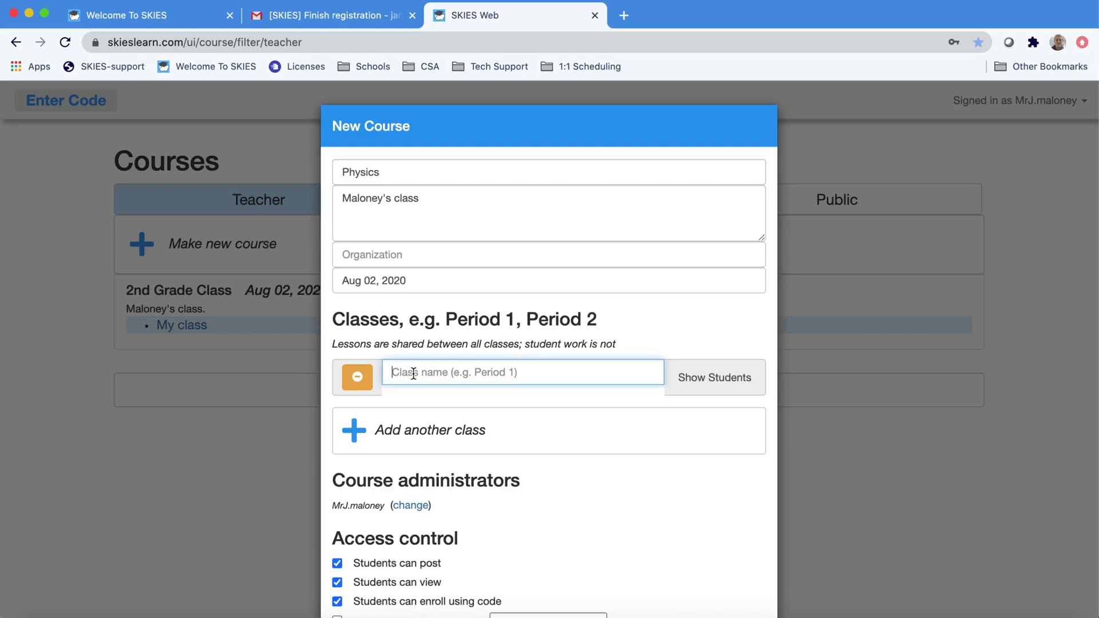
text(Period 1)
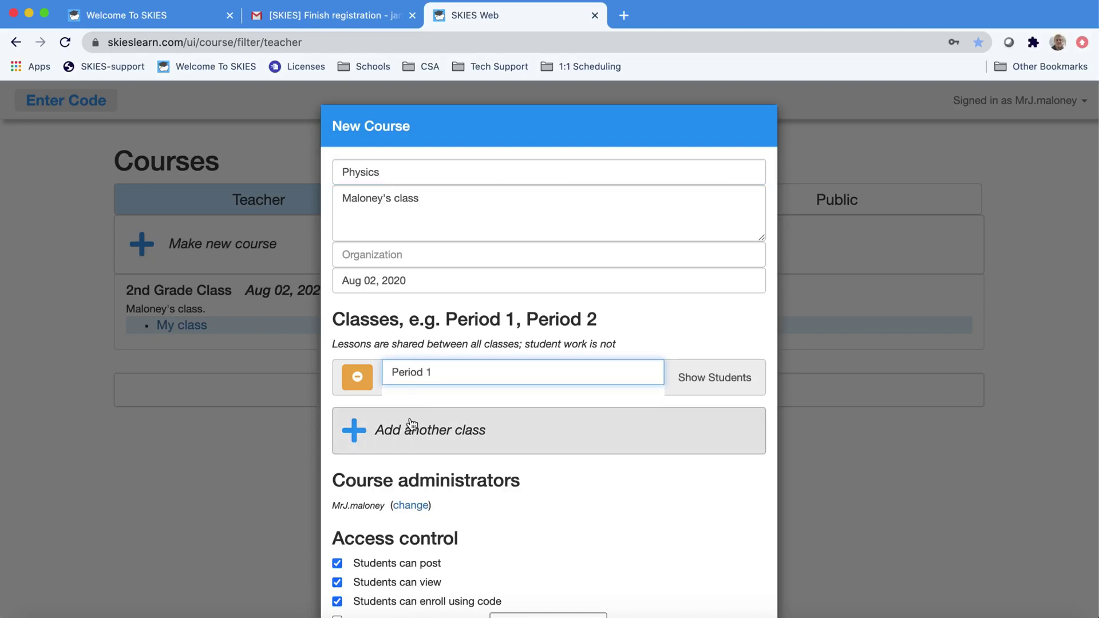
click(409, 429)
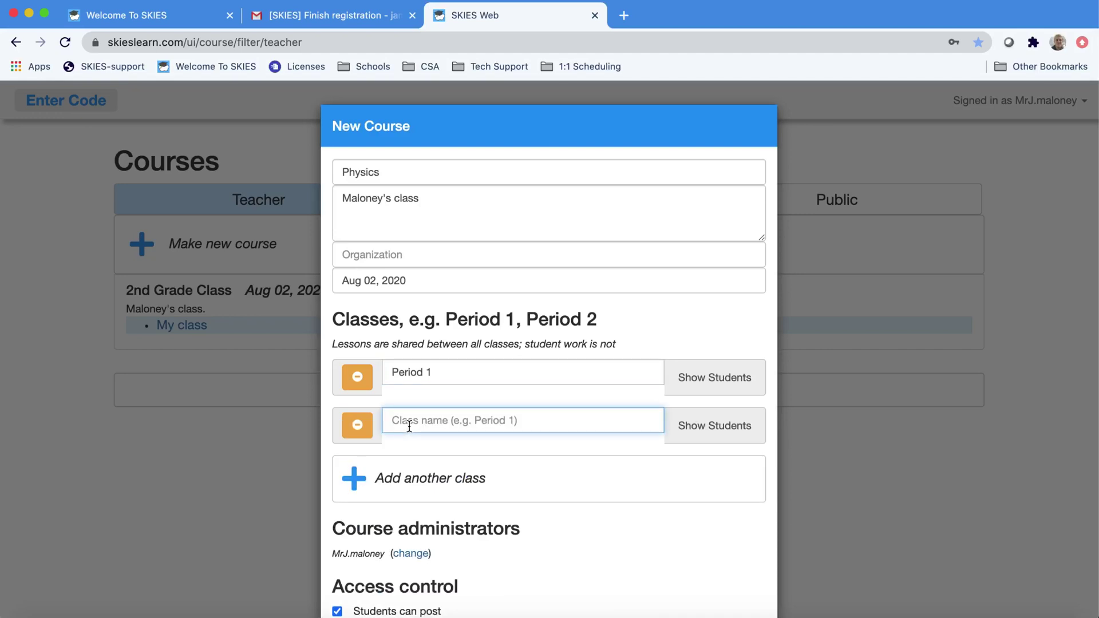
text(Period 3)
click(401, 473)
text(Perio)
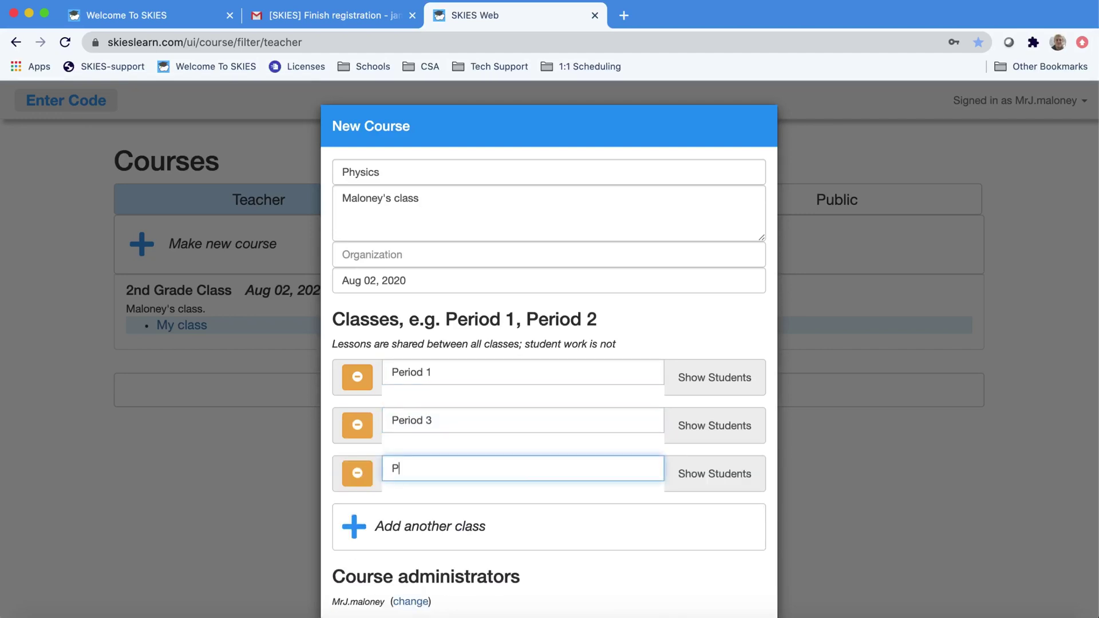
text(d 4)
scroll(454, 497, down, 5)
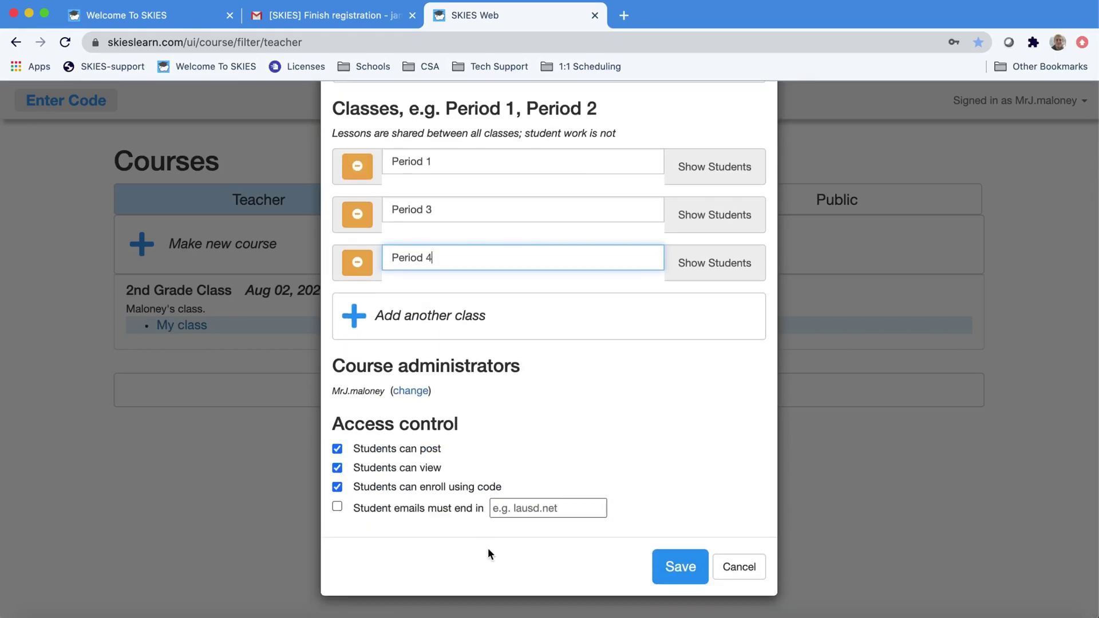
click(680, 568)
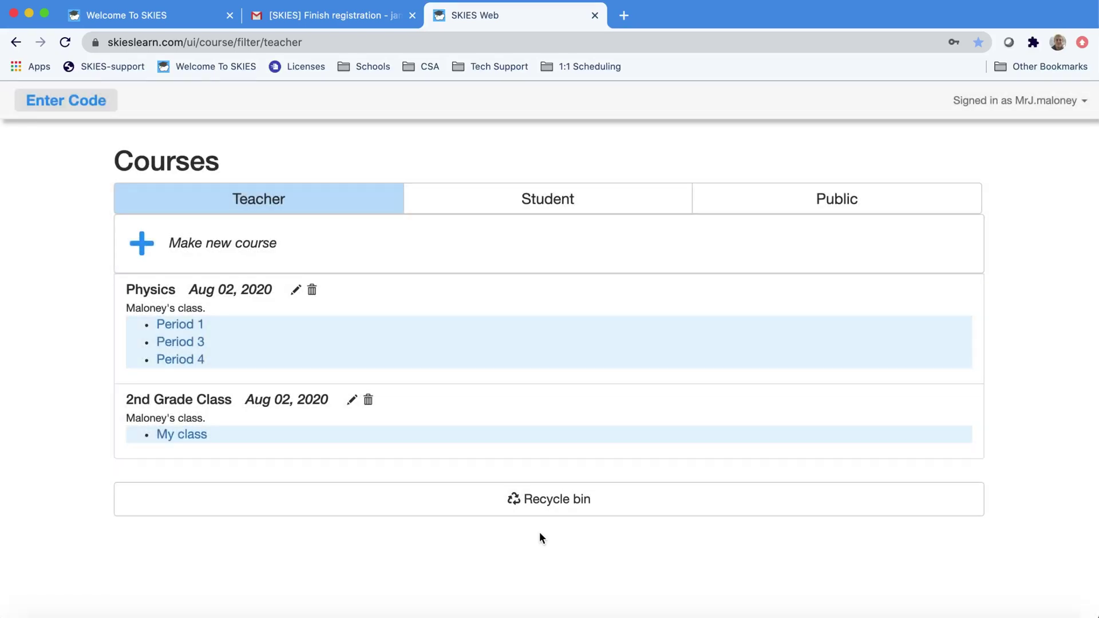
- Open 2nd Grade Class and add a lesson titled '1. Math'
click(191, 436)
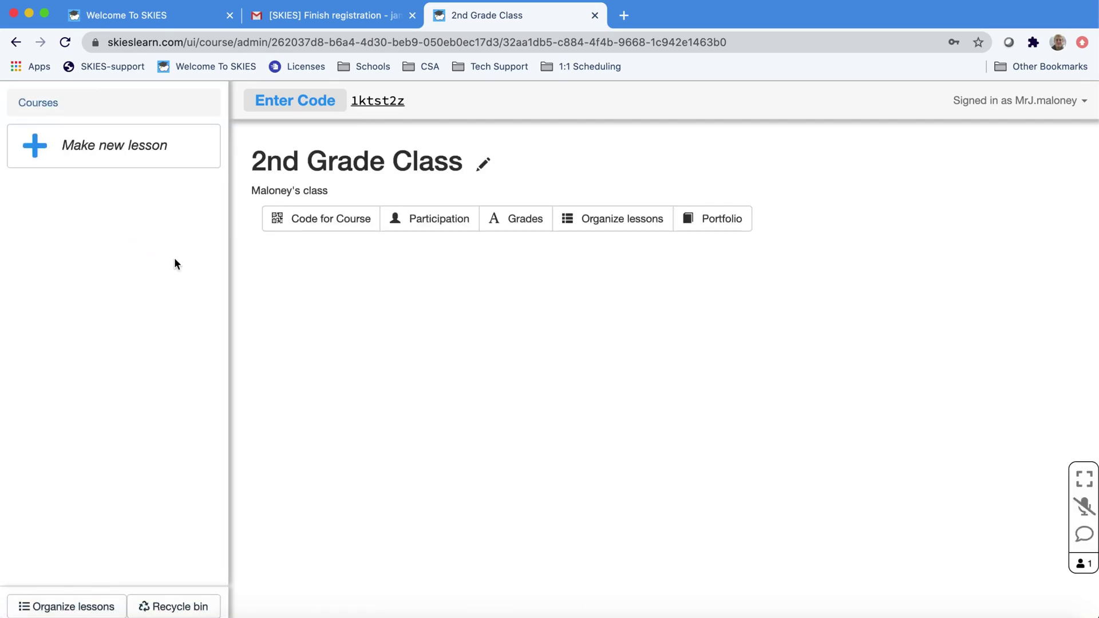
click(98, 145)
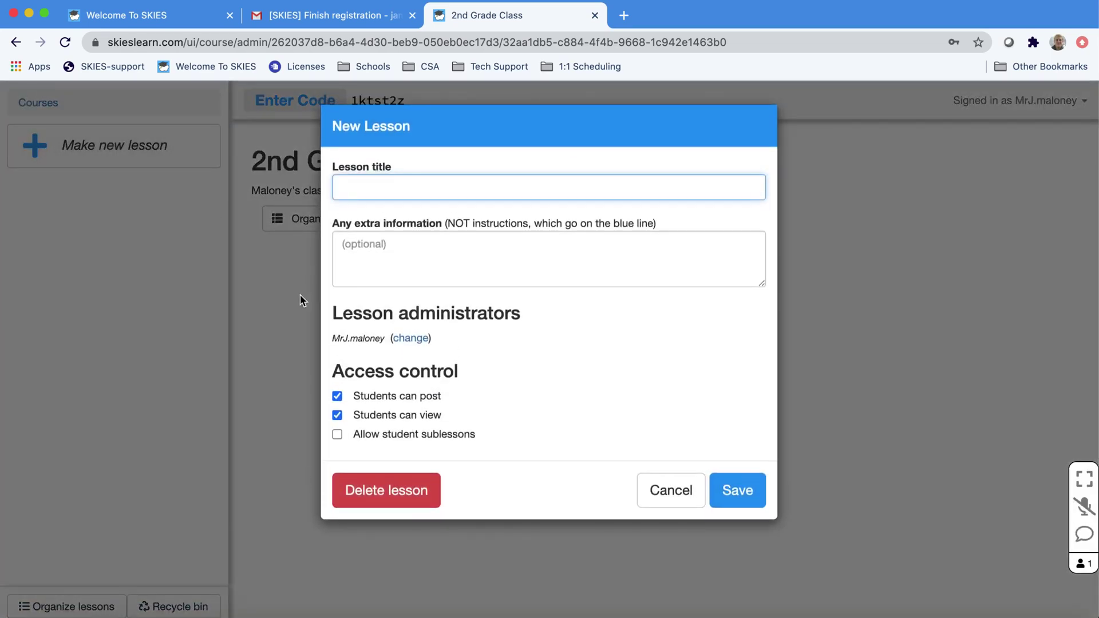
text(1. Math)
key(Tab)
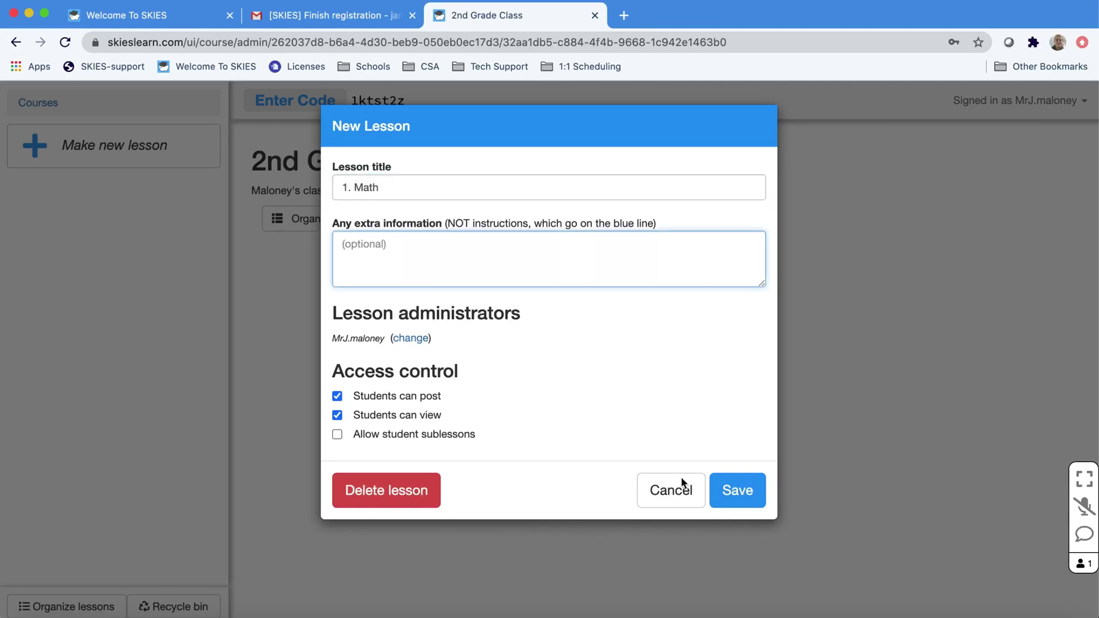
click(730, 491)
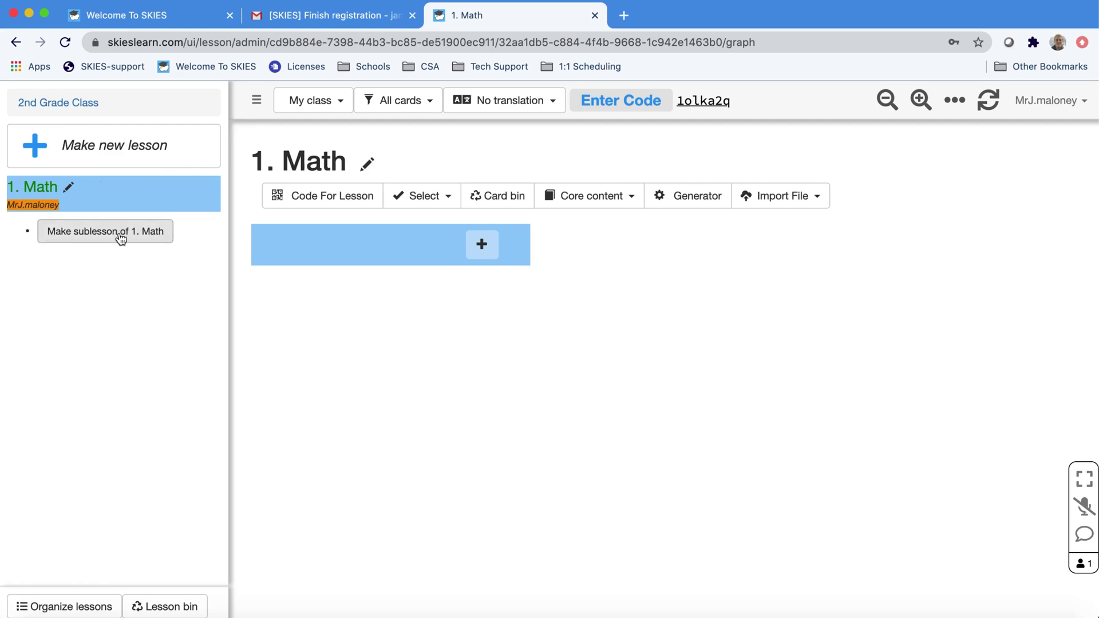
- Add the lesson '2. ELA' and start a third lesson titled '3. Science'
click(129, 144)
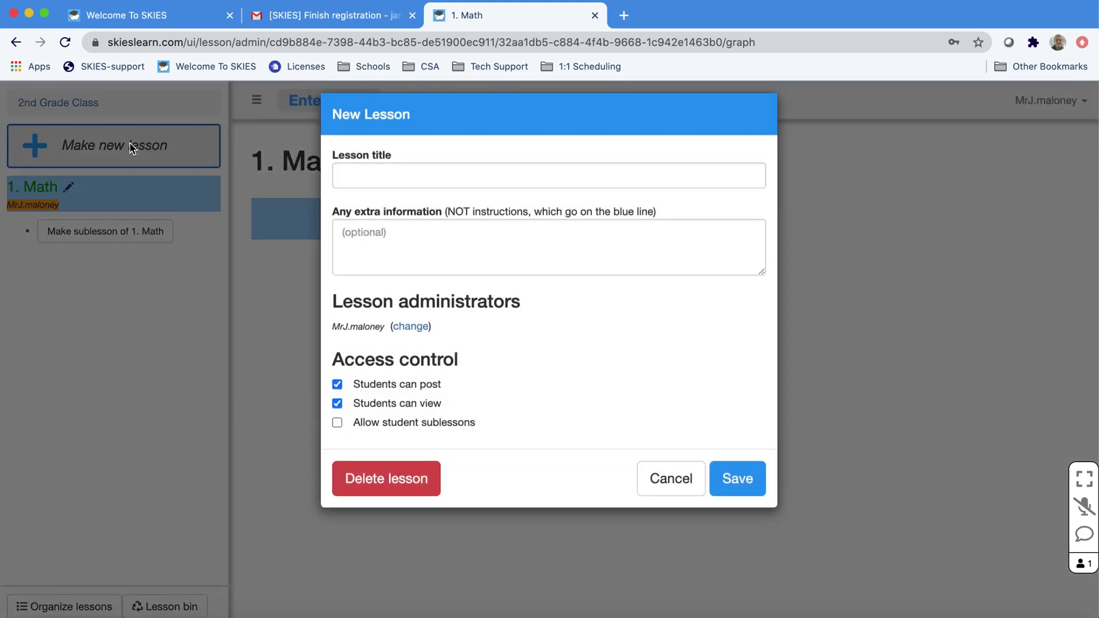
text(2. ELA)
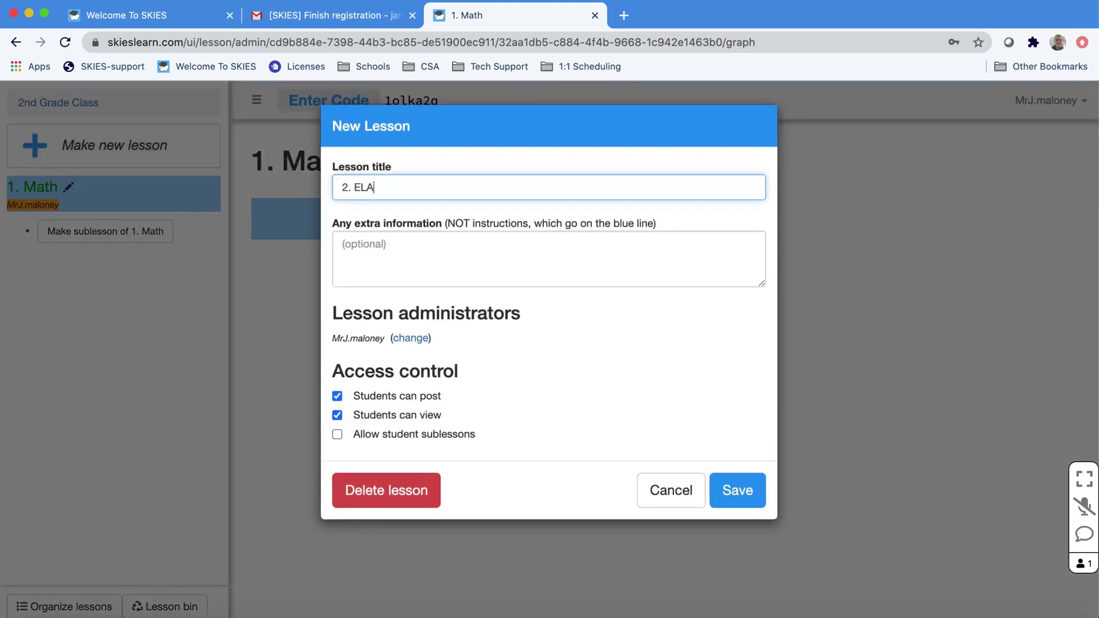
click(736, 490)
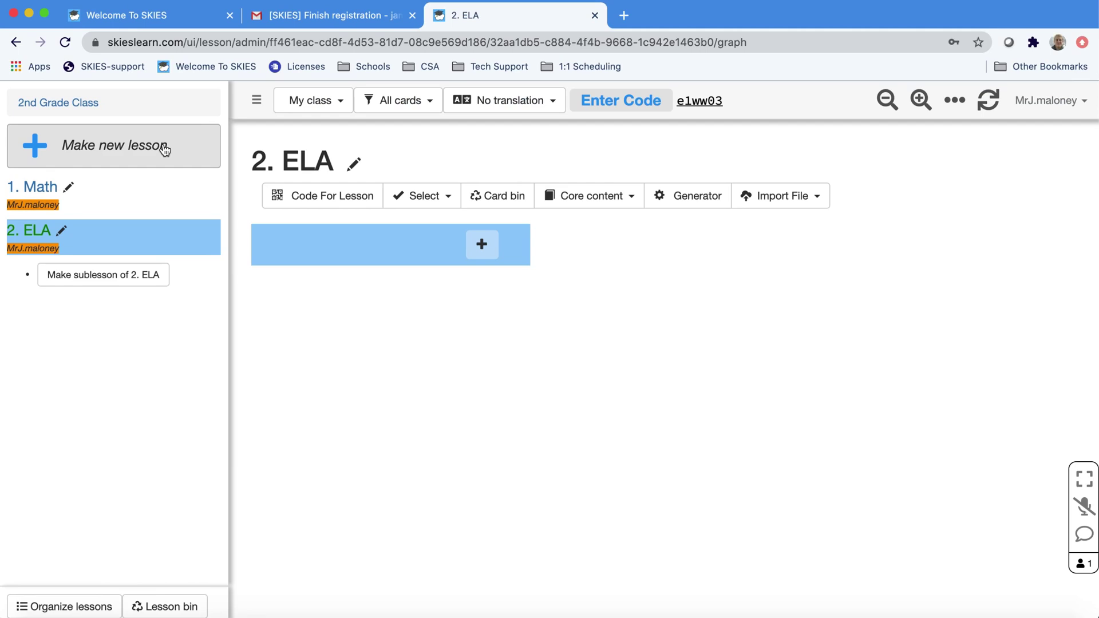
click(164, 148)
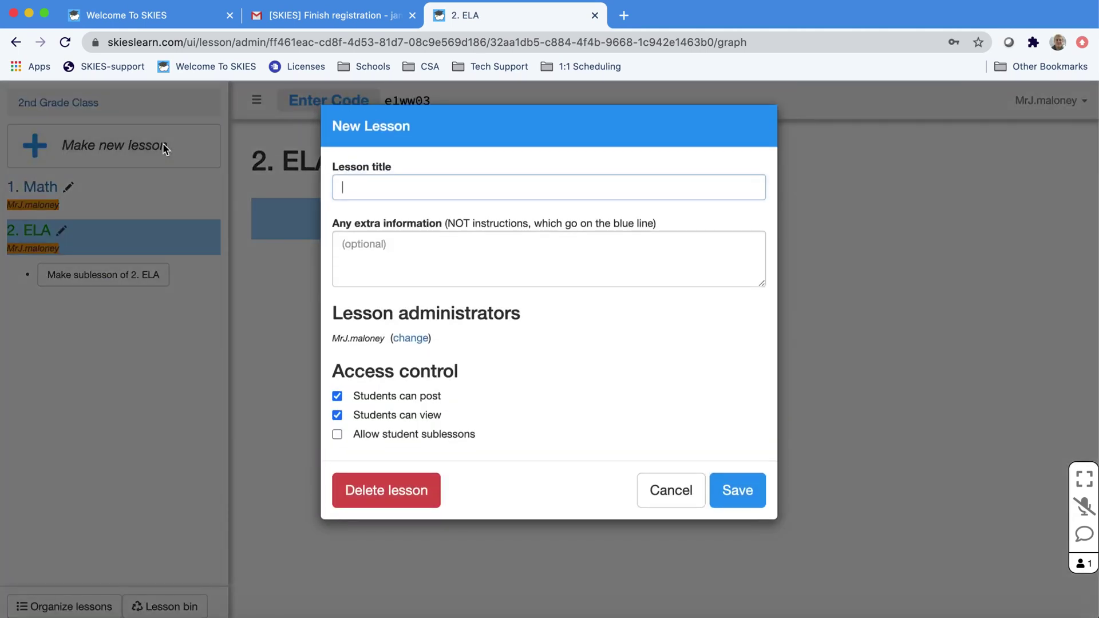
text(3. Science)
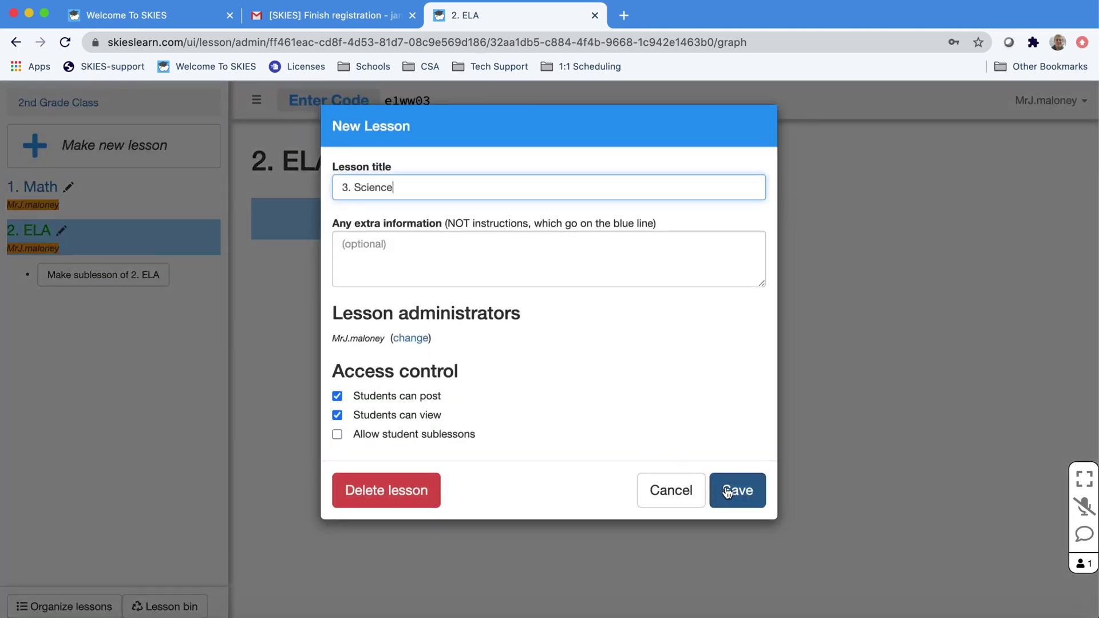
- Save '3. Science', then add 'Lesson 1' as a sublesson of 1. Math
click(727, 492)
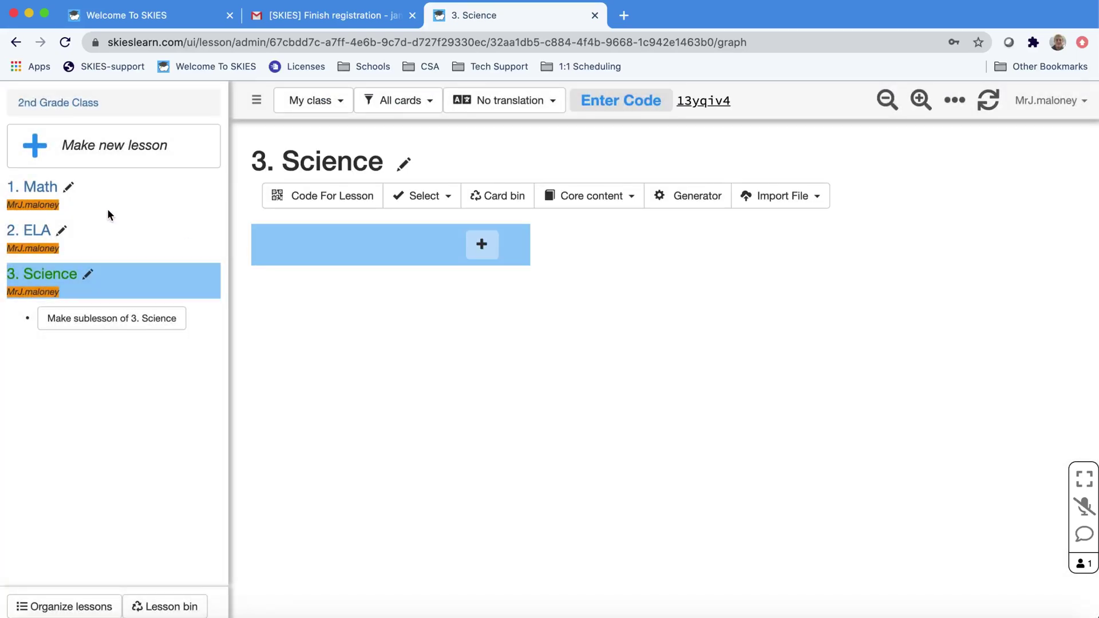
click(39, 192)
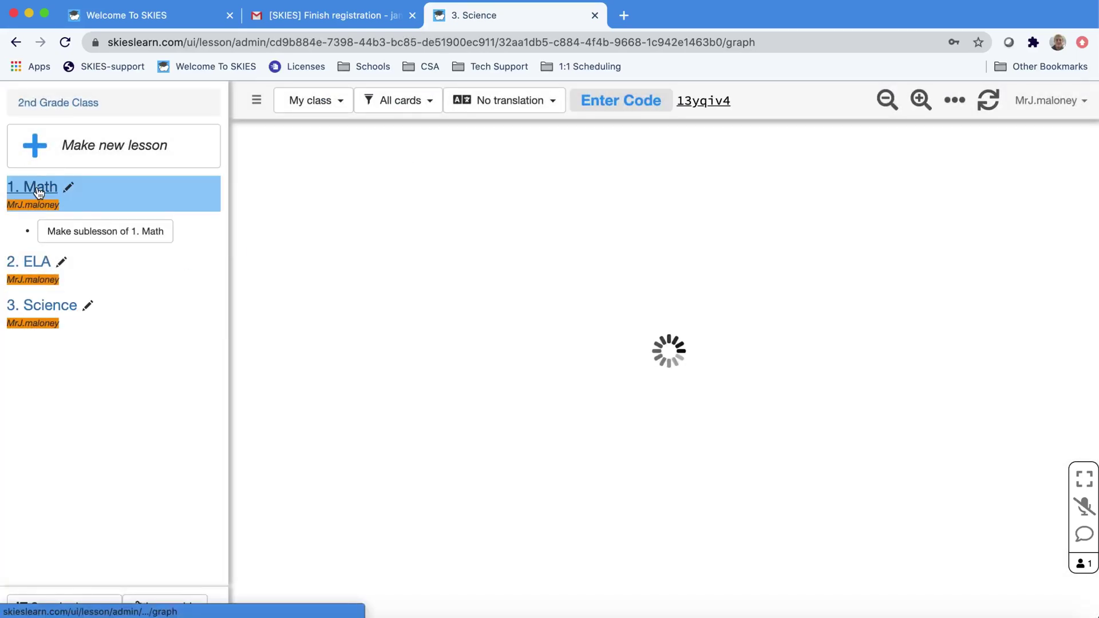
click(82, 235)
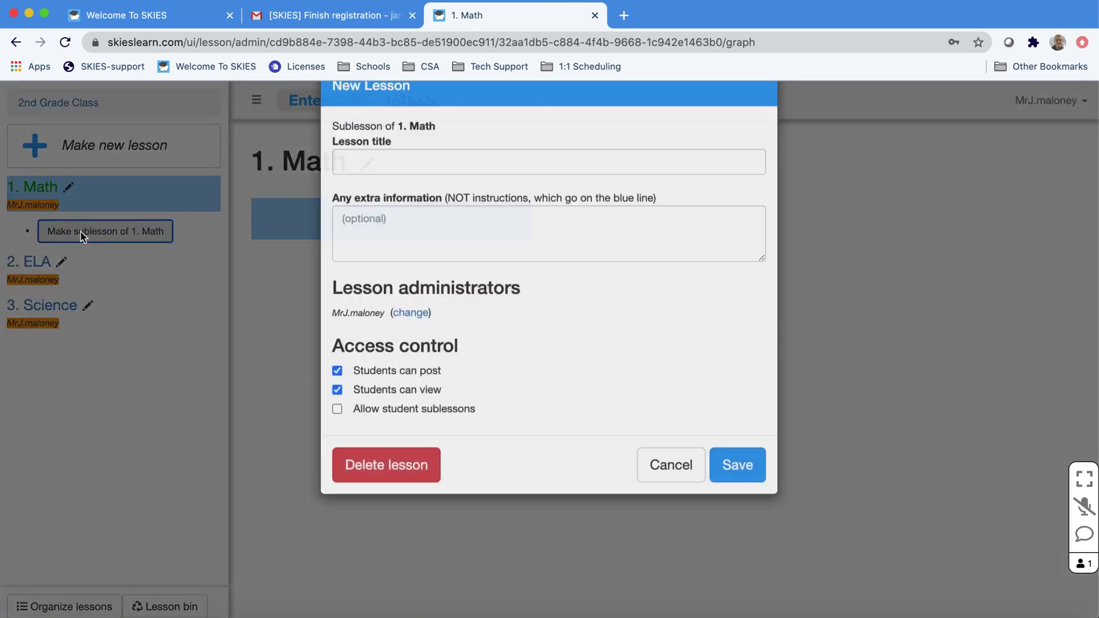
text(Lesson 1)
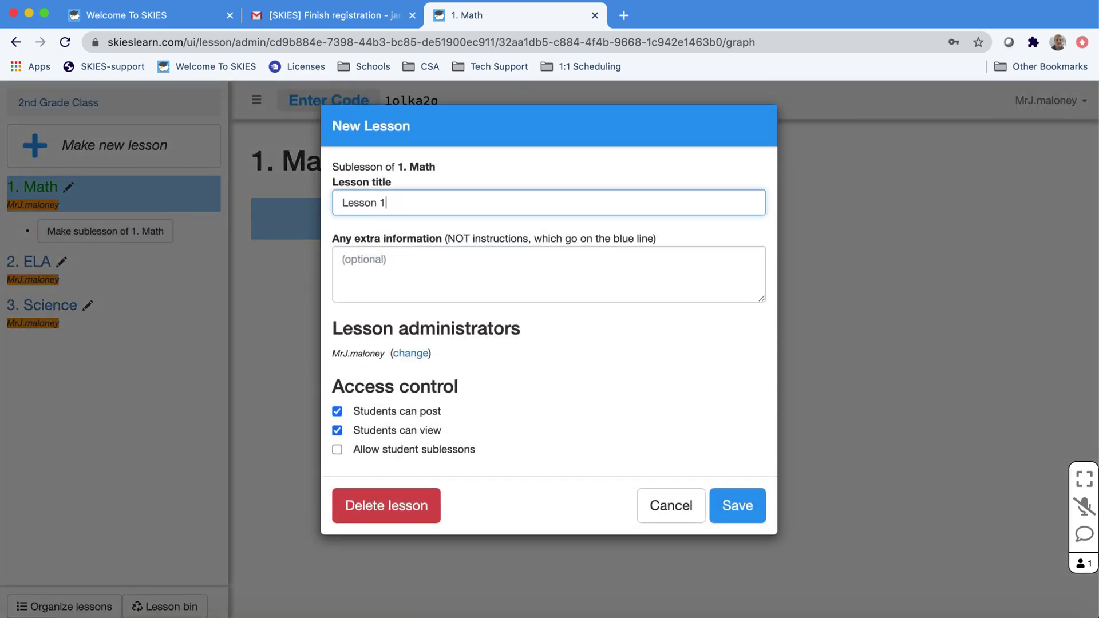
click(739, 509)
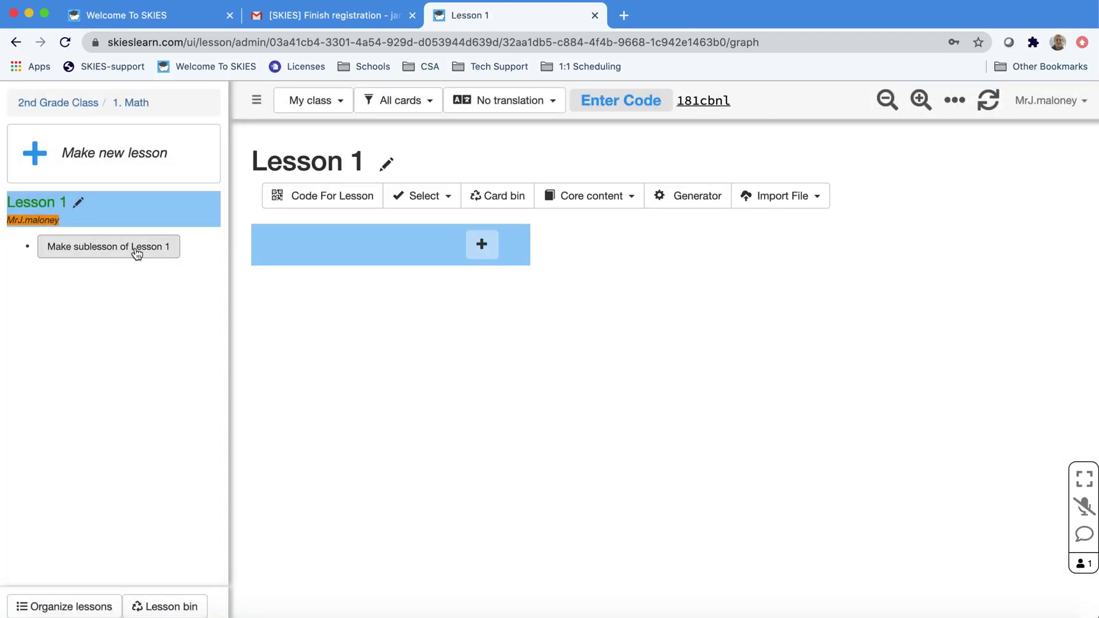
- Add a second sublesson 'Lesson 2' under 1. Math and return to 1. Math
click(146, 161)
text(Le)
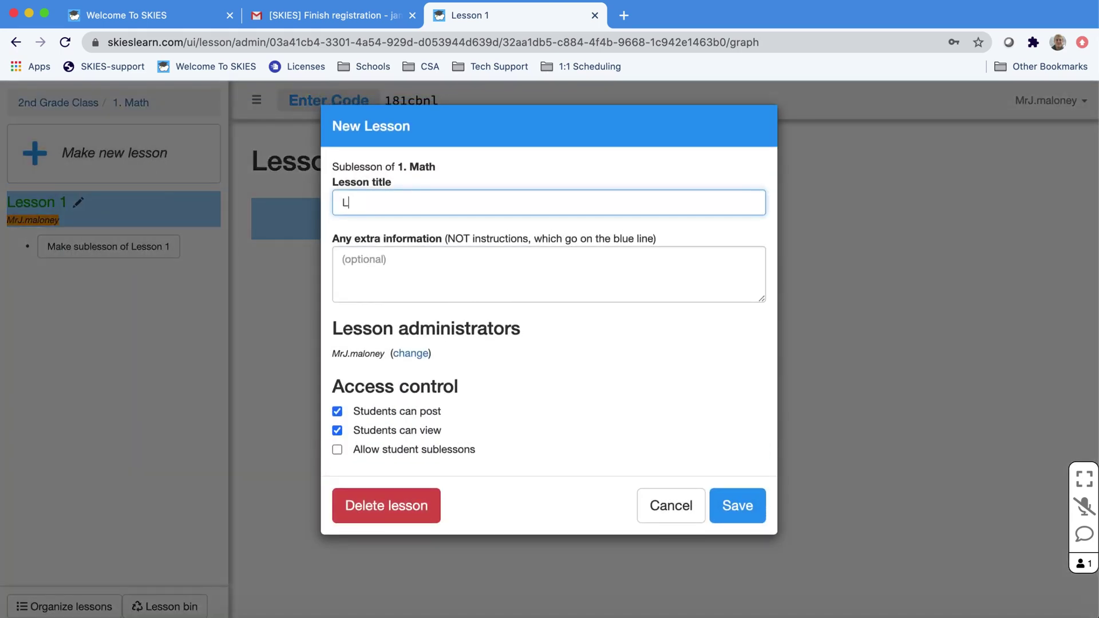
text(sson 2)
click(740, 503)
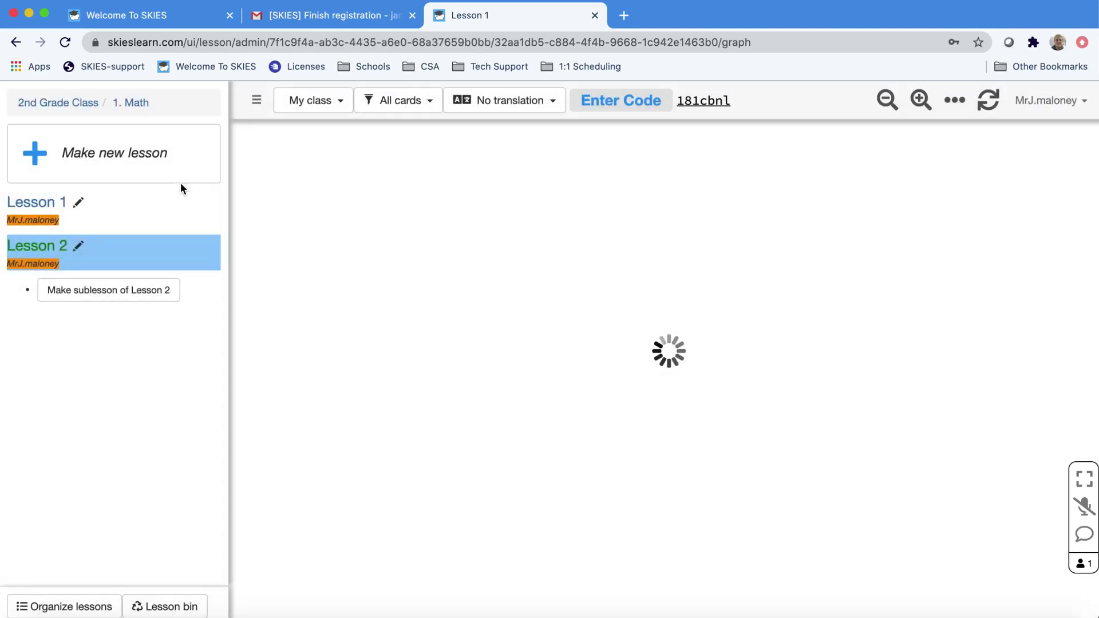
click(135, 103)
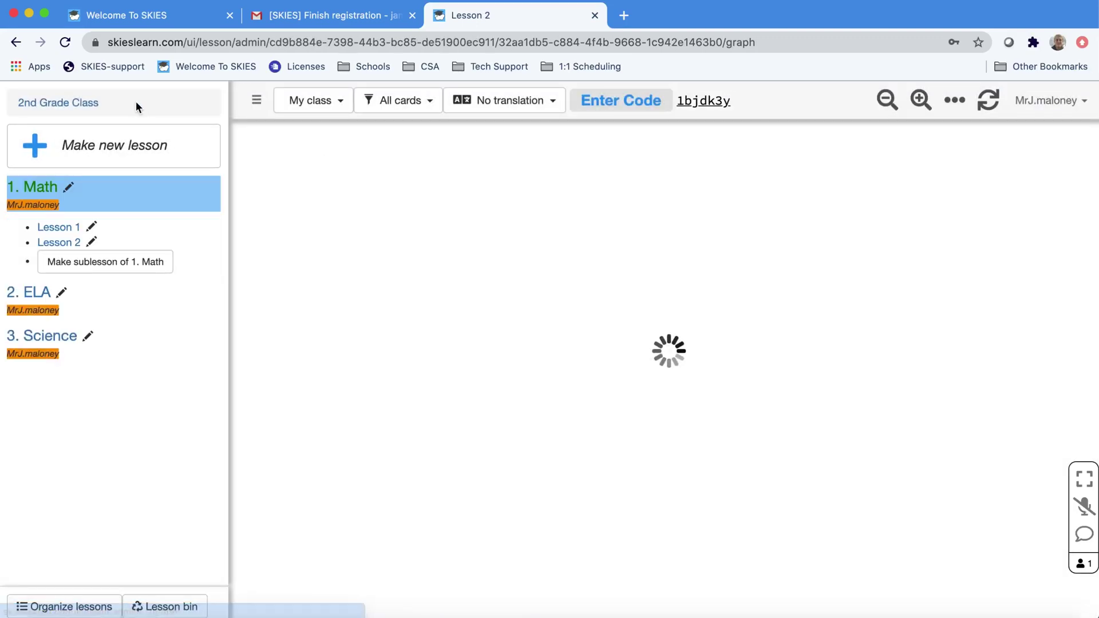
- Go from 1. Math up to 2nd Grade Class, then back to the Teacher Courses list
click(70, 104)
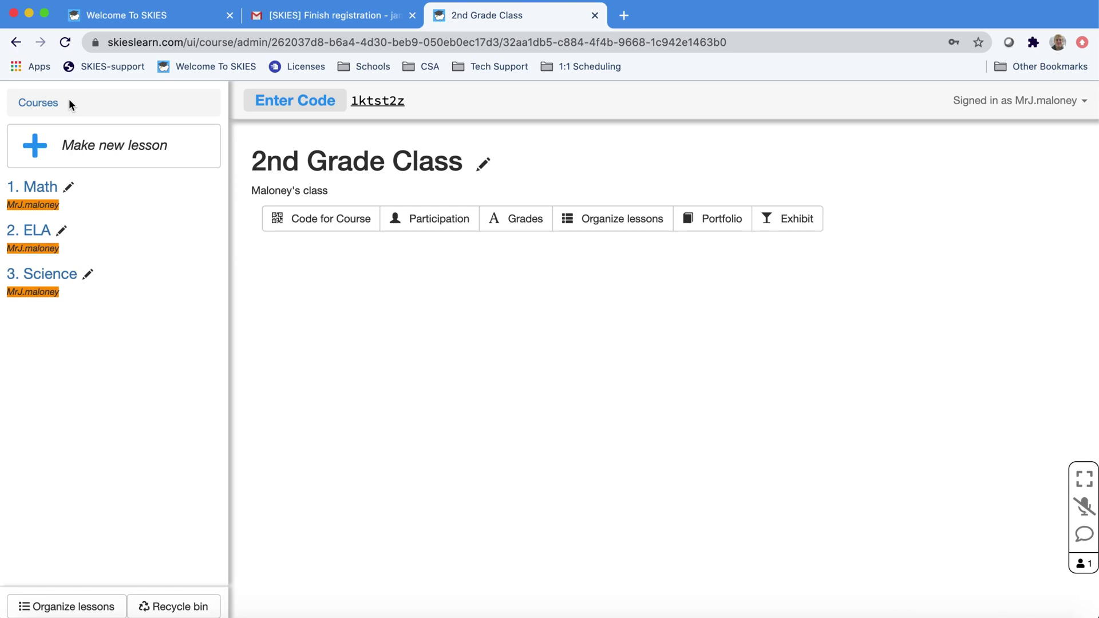
click(29, 102)
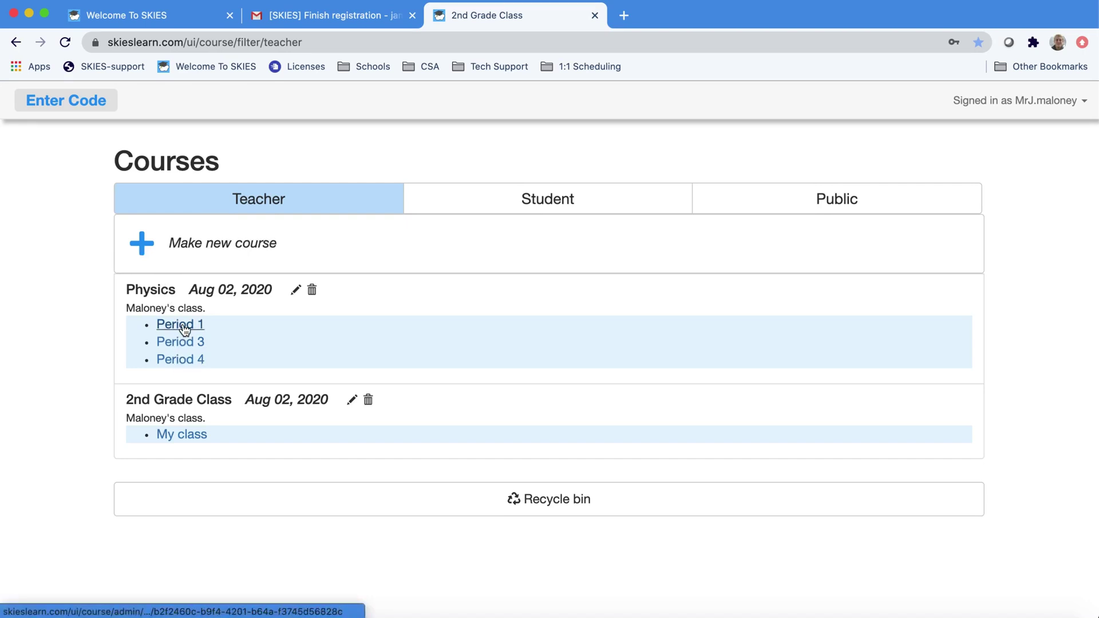
- Open the Physics course and add a lesson titled 'Unit 1'
click(180, 361)
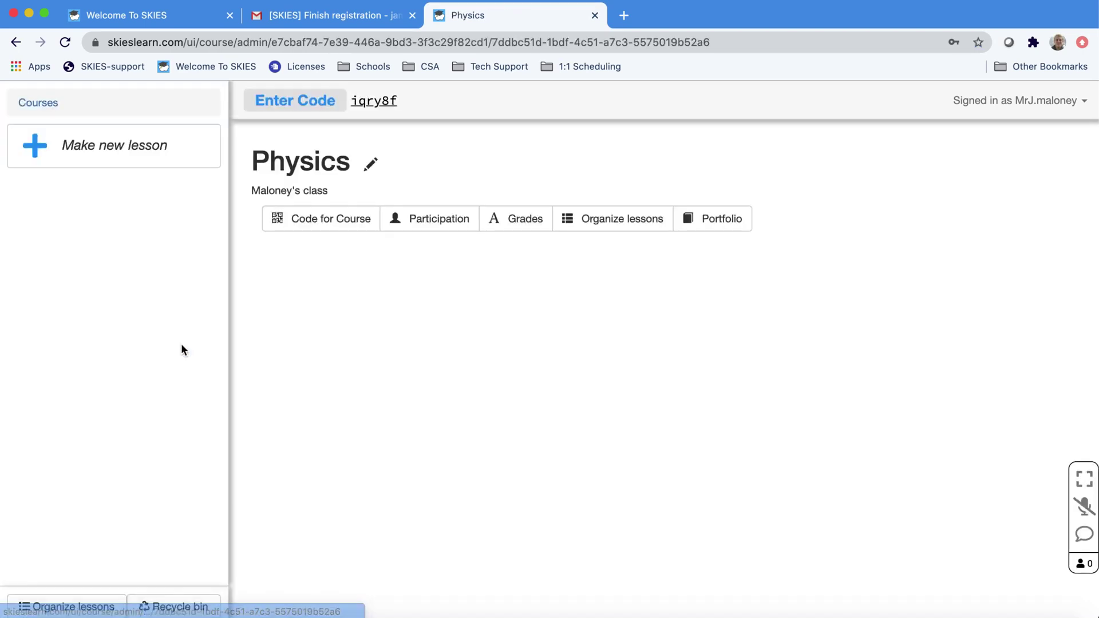
click(162, 148)
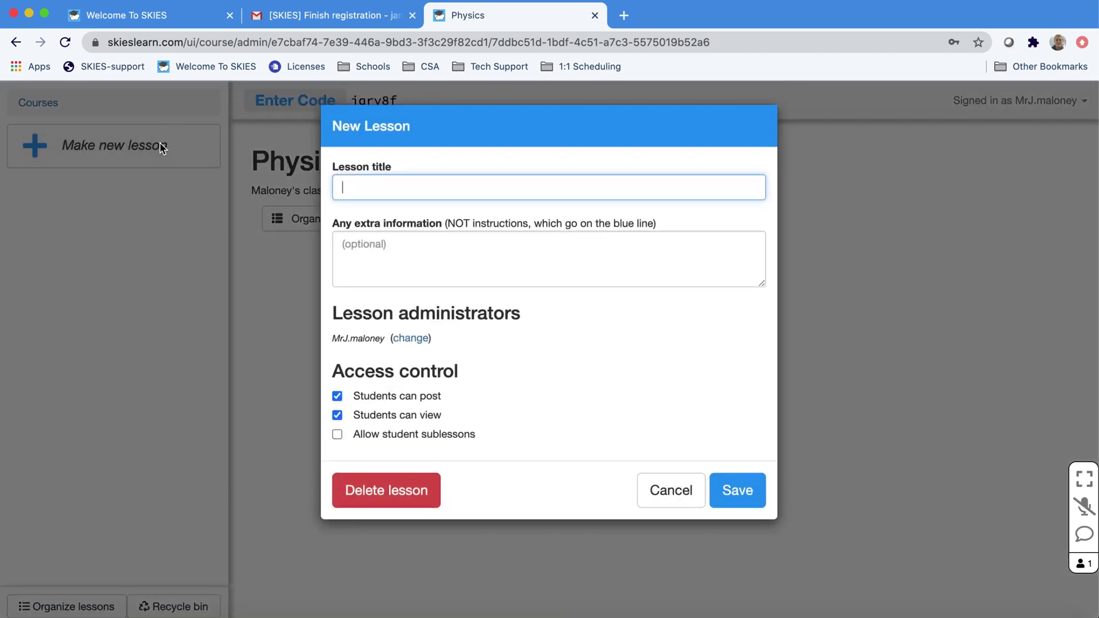
text(Unit 1)
click(738, 491)
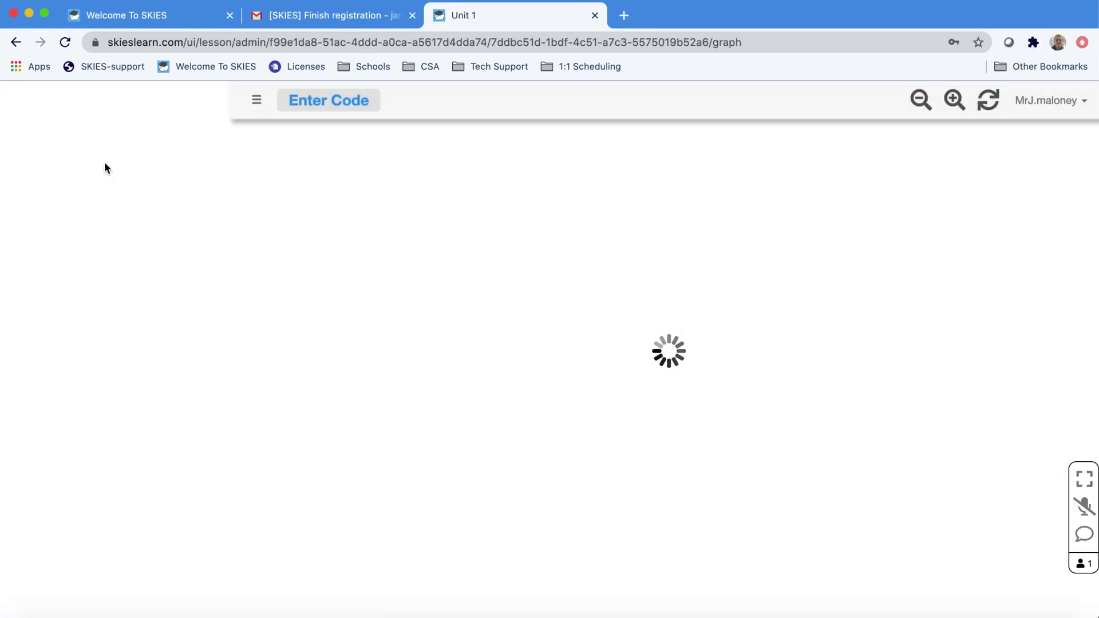
- Add two more Physics lessons titled 'Unit 2' and 'Unit 3'
click(88, 152)
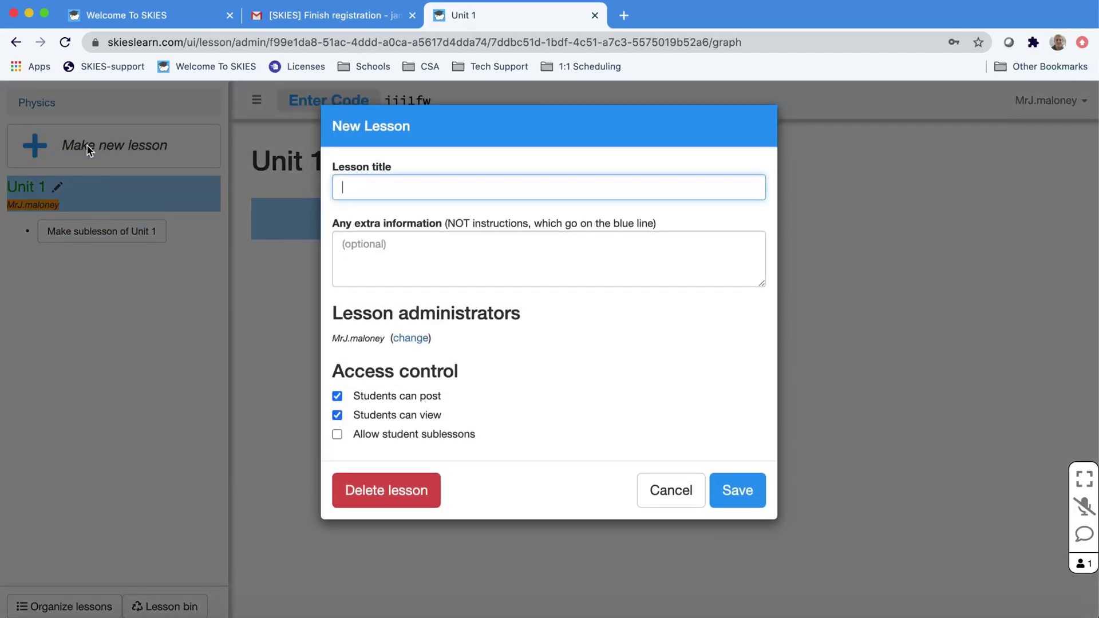
text(Unit 2)
click(749, 497)
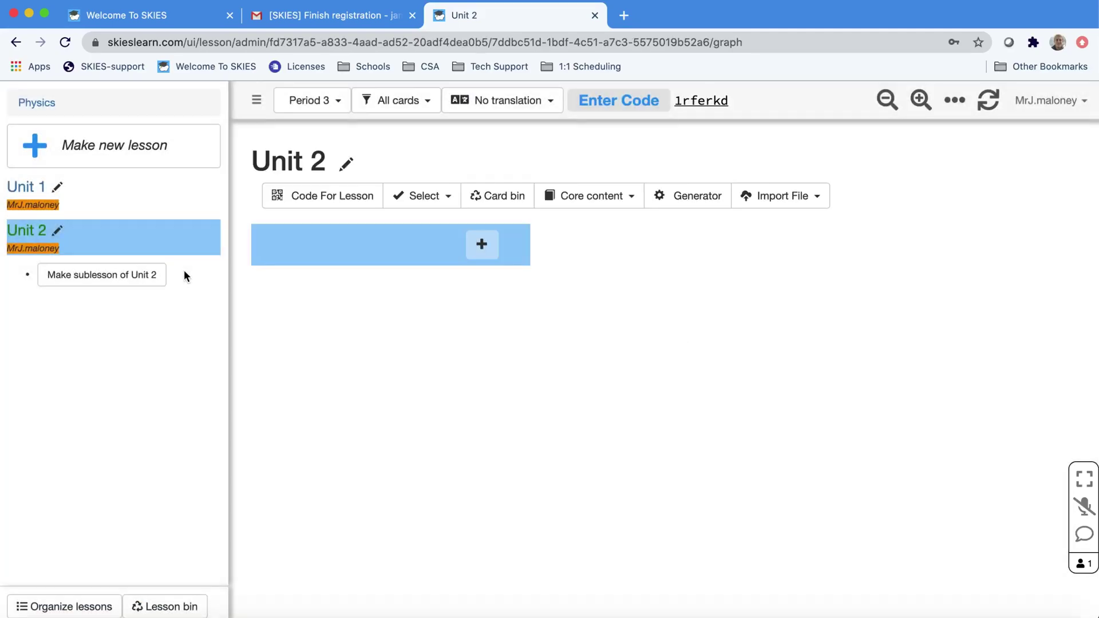
click(146, 152)
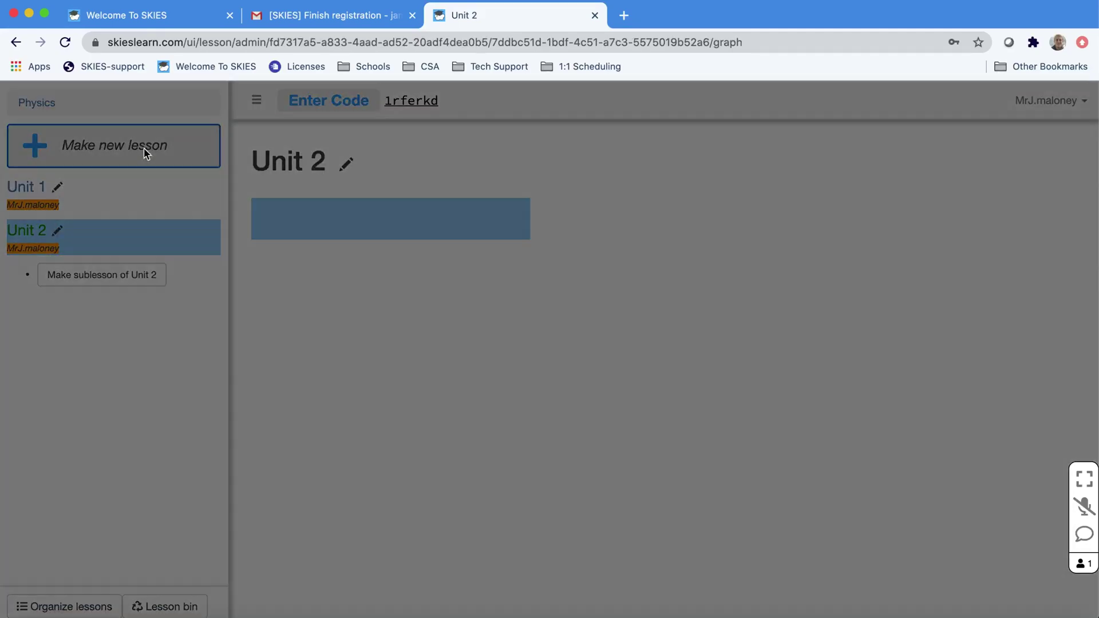
text(Unit 2)
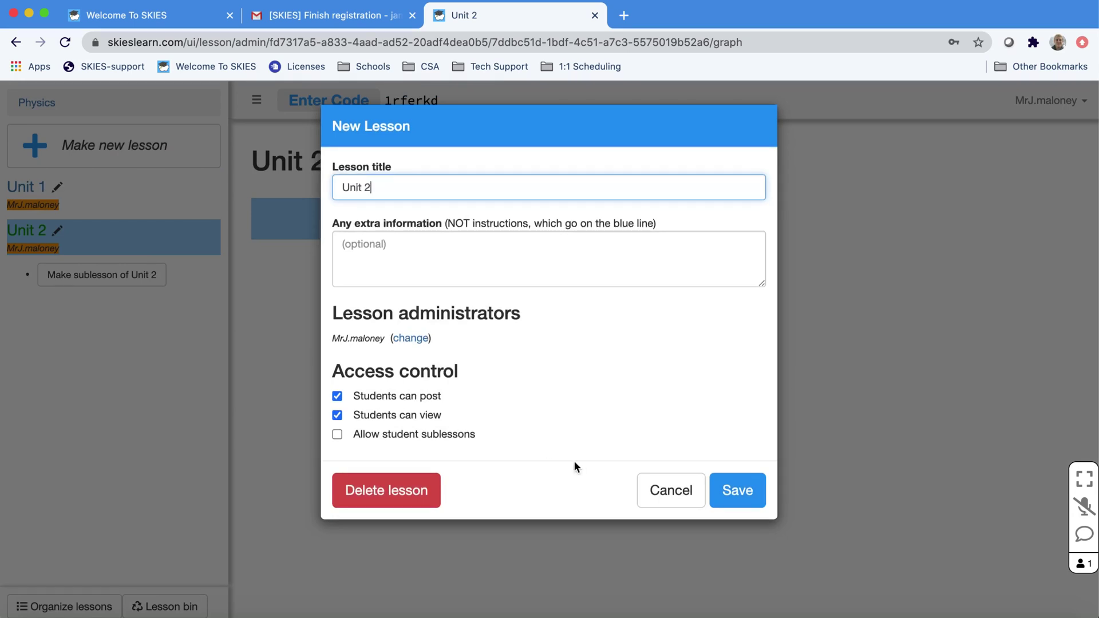
key(BackSpace)
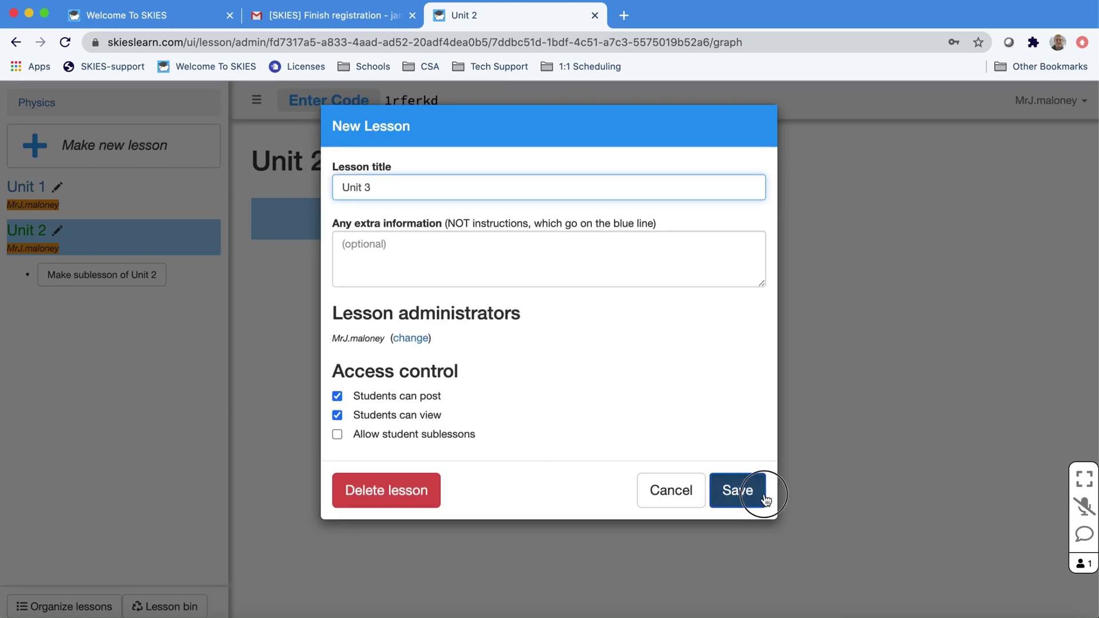
click(744, 490)
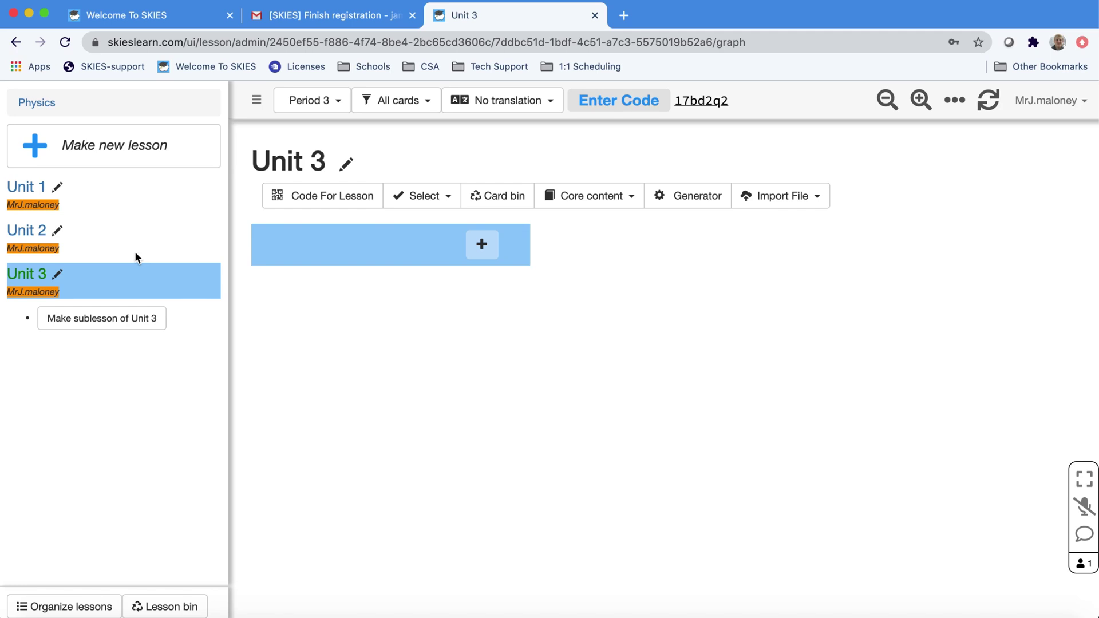
- Hide Unit 3 from students by unchecking Students can view
click(62, 272)
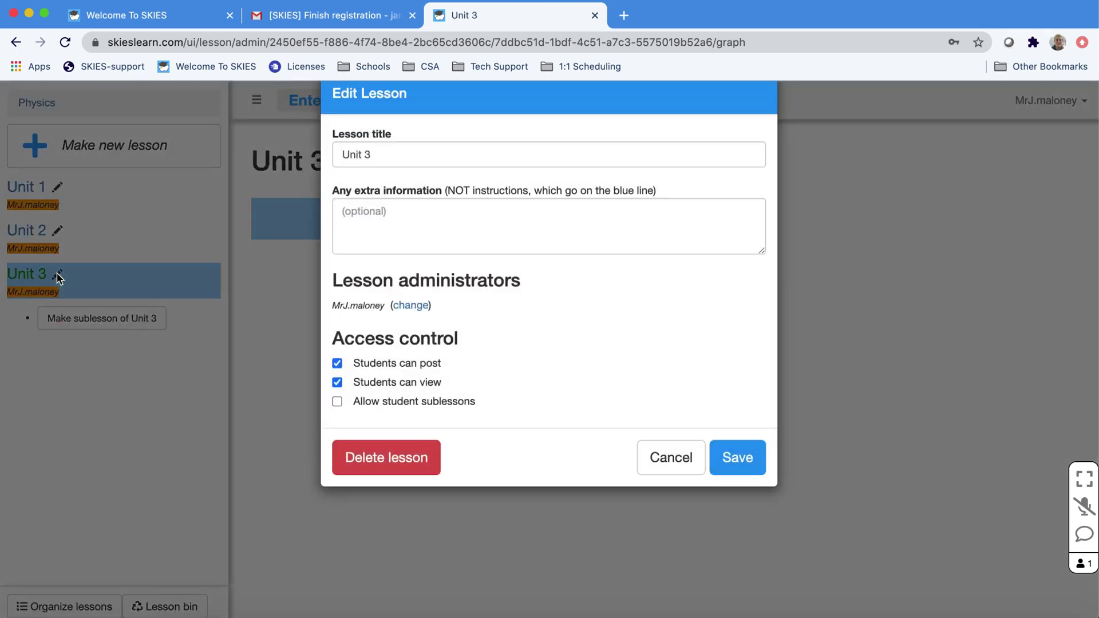
click(359, 419)
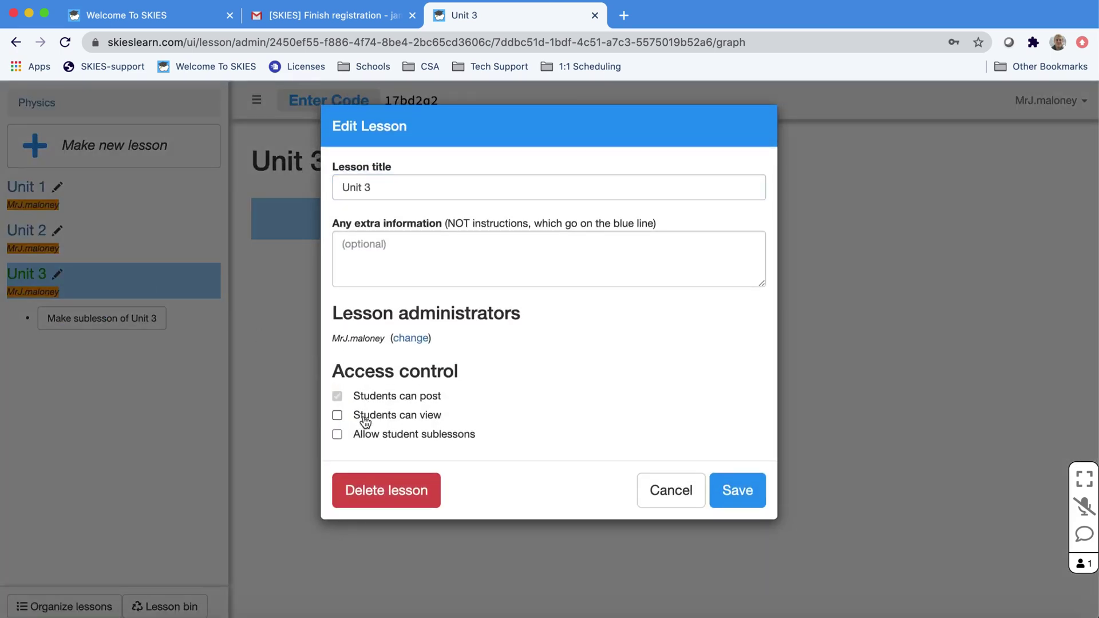
click(722, 489)
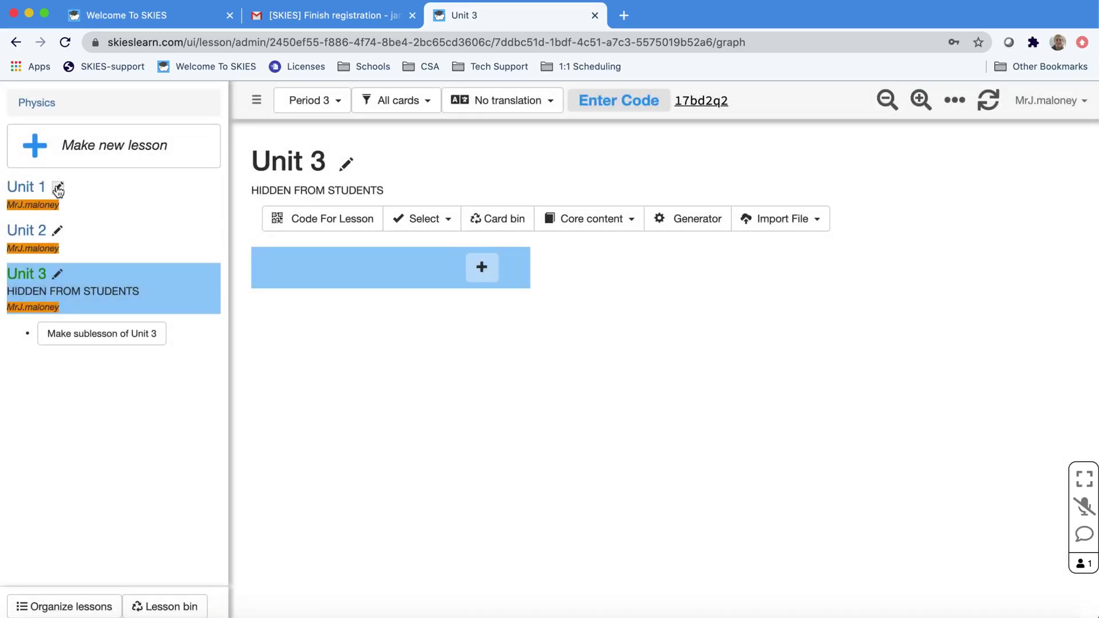
- Turn off Students can post for Unit 1
click(60, 192)
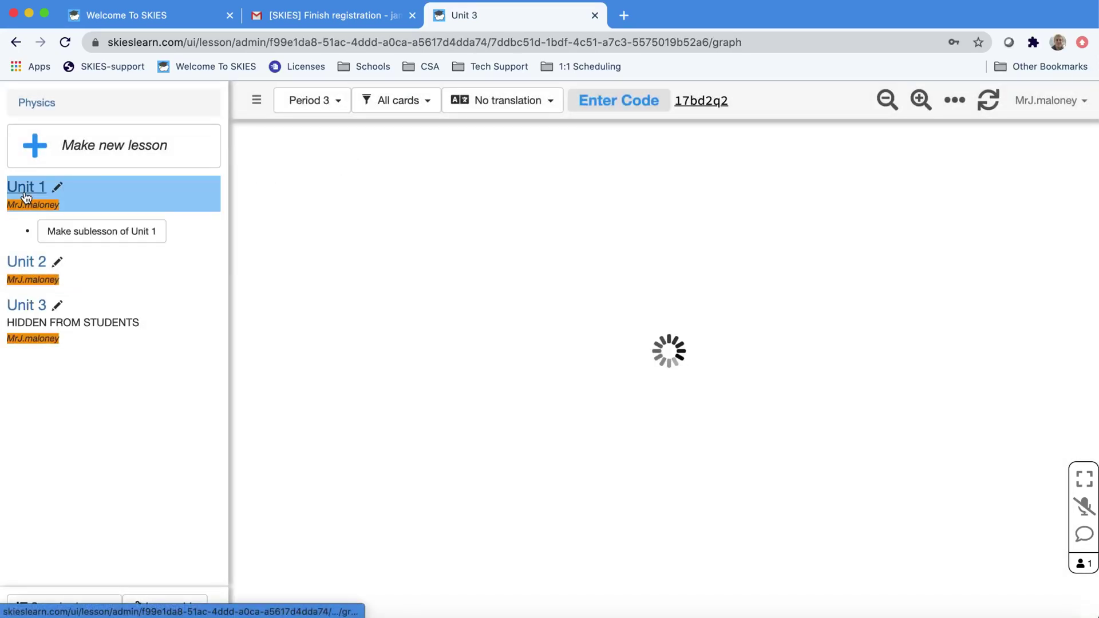
click(60, 192)
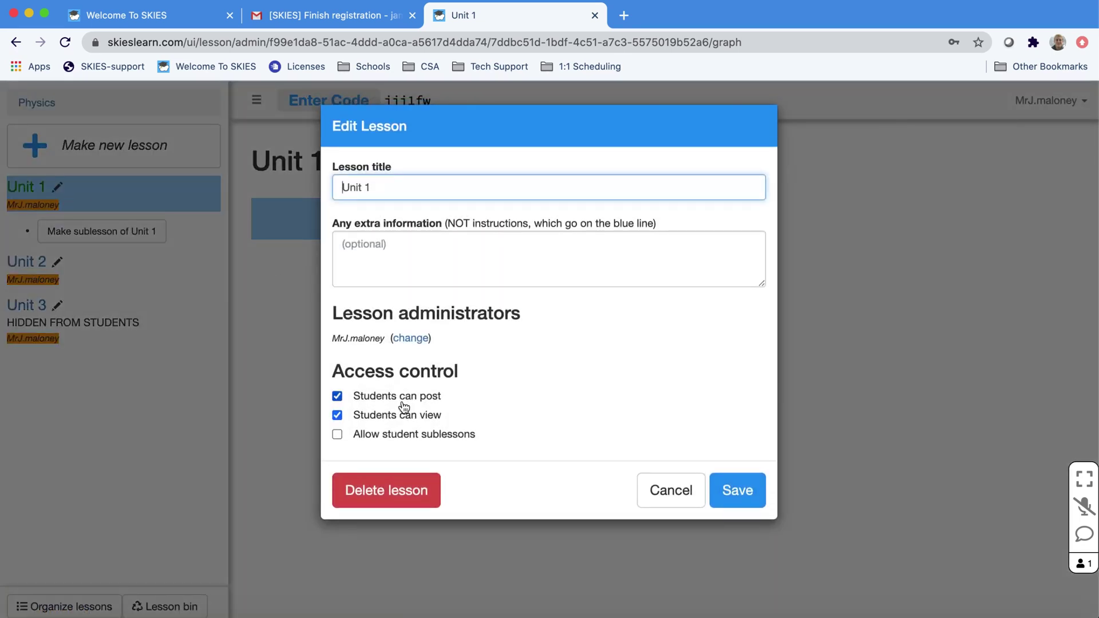
click(403, 402)
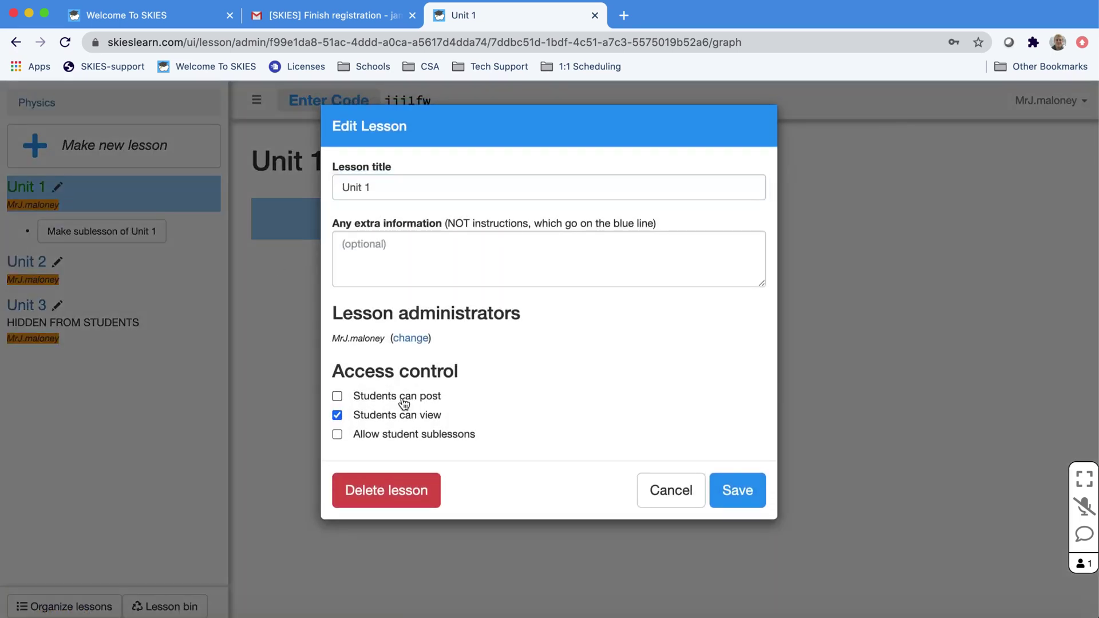
click(737, 490)
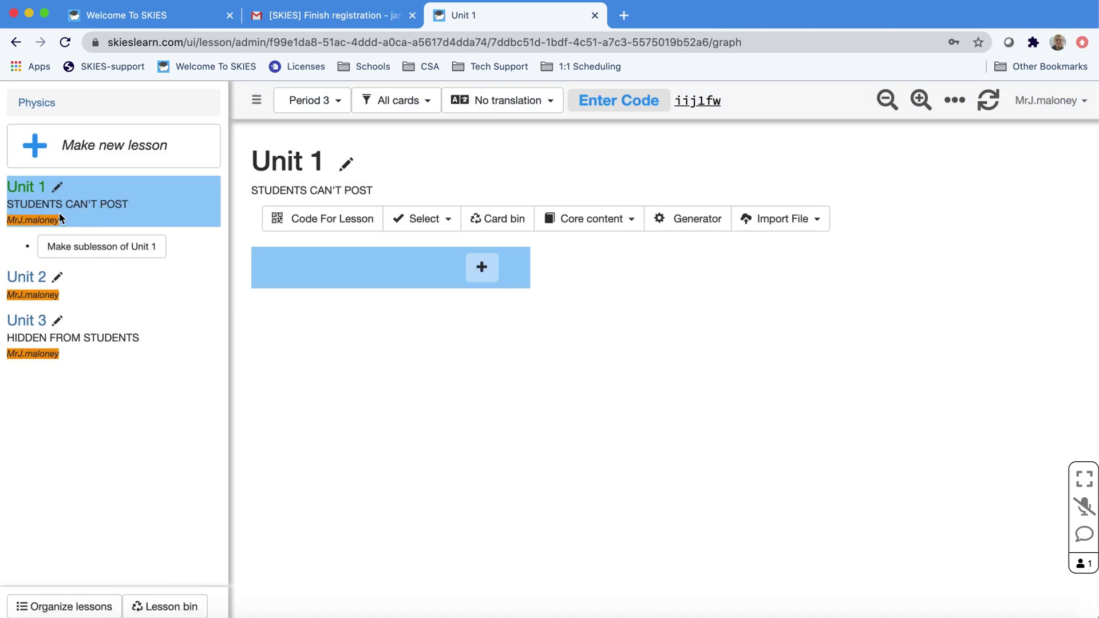
- Add a 'Student presentations' sublesson to Unit 2 with Allow student sublessons checked
click(20, 275)
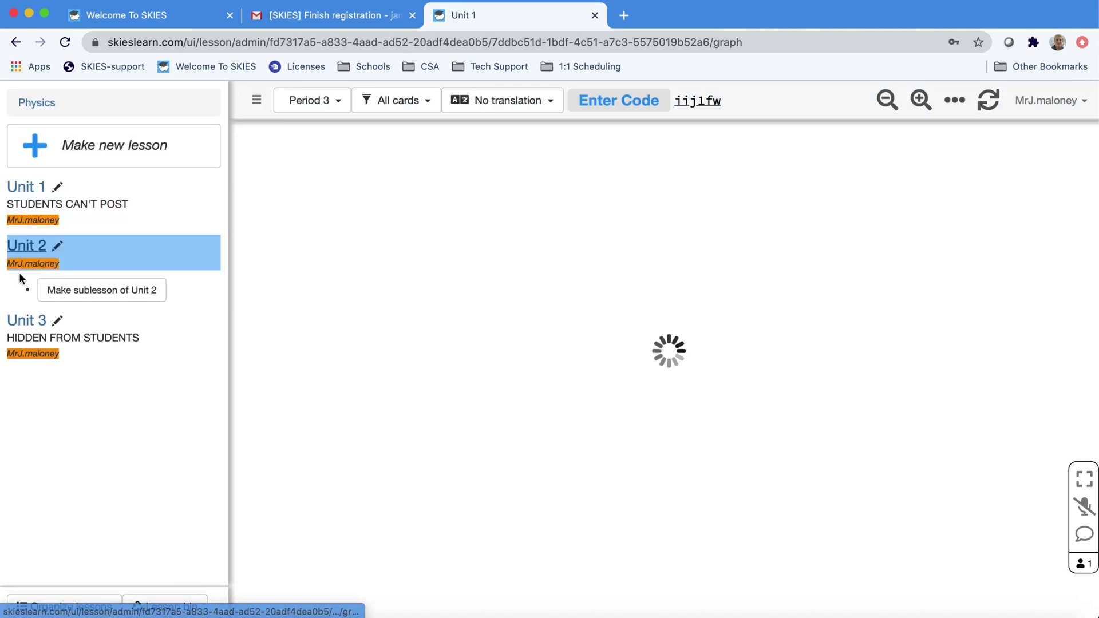
click(81, 292)
text(S)
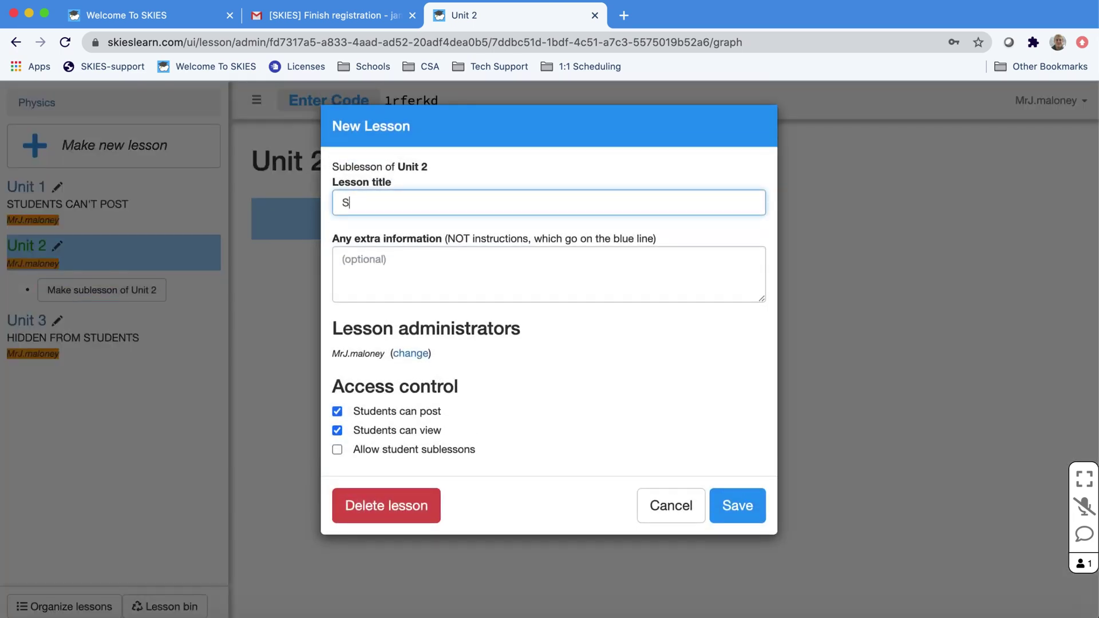
text(tudent presentations)
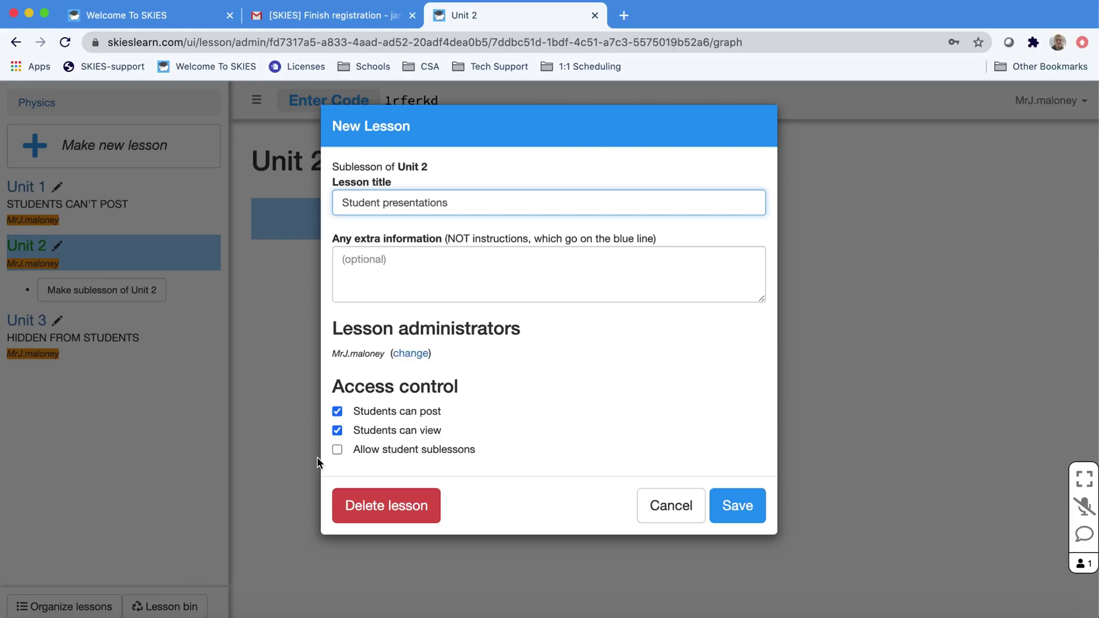
click(337, 449)
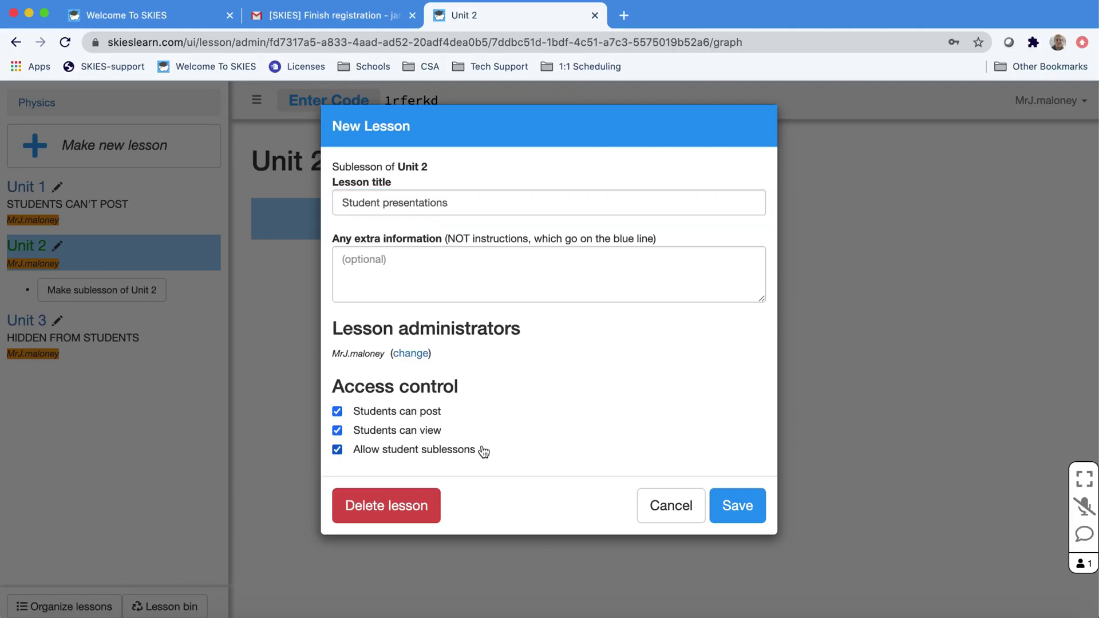
click(736, 506)
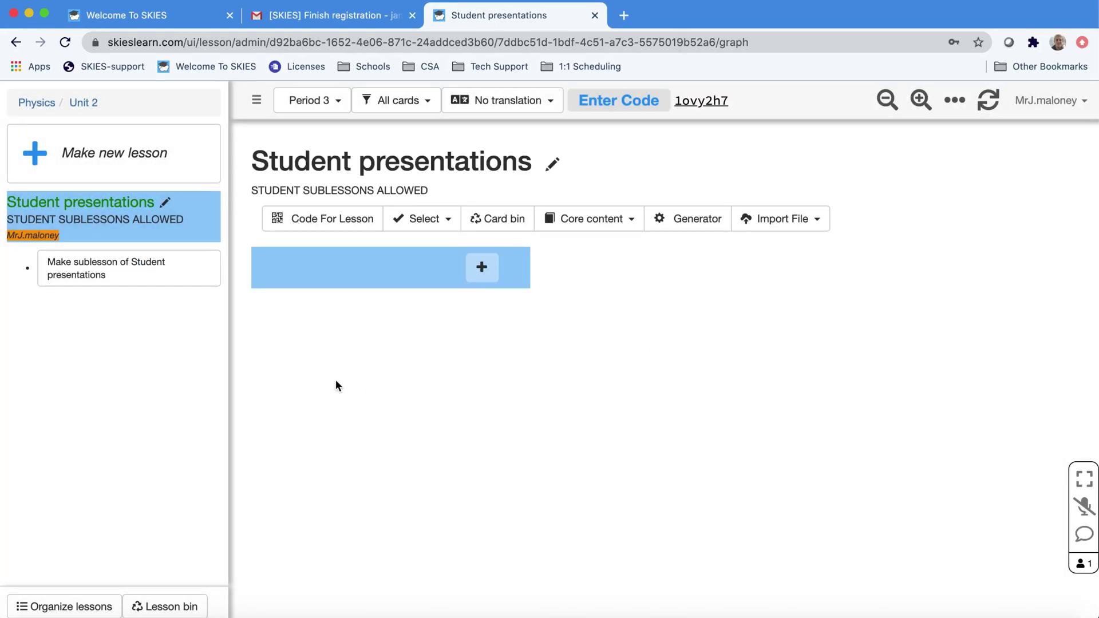
- Nest a sublesson titled with the student's lesson name under Student presentations
click(157, 272)
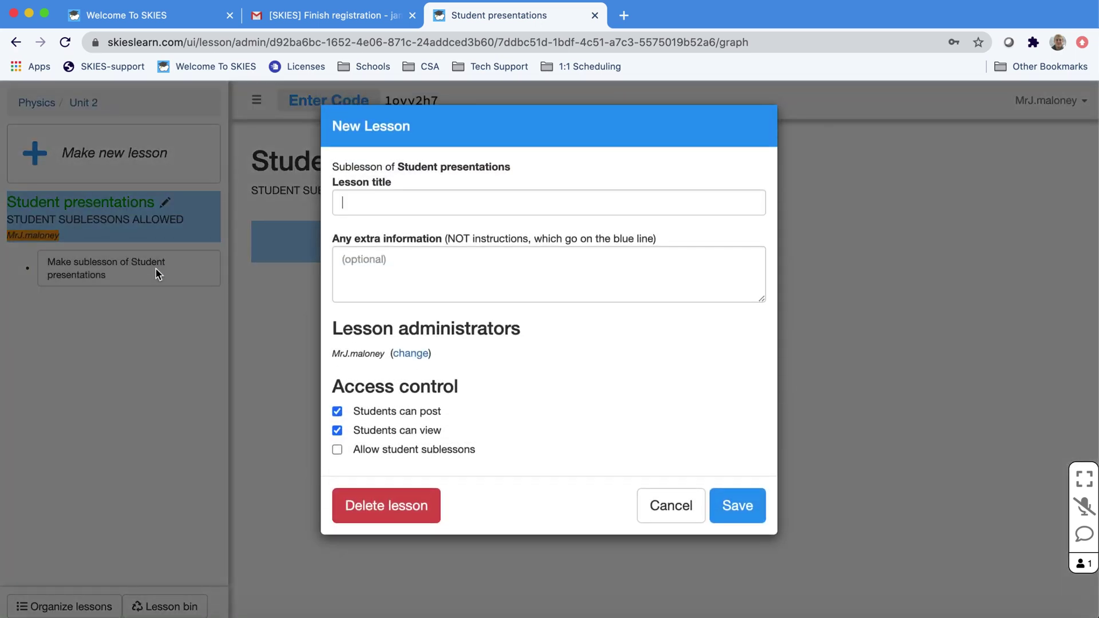
text(James' le)
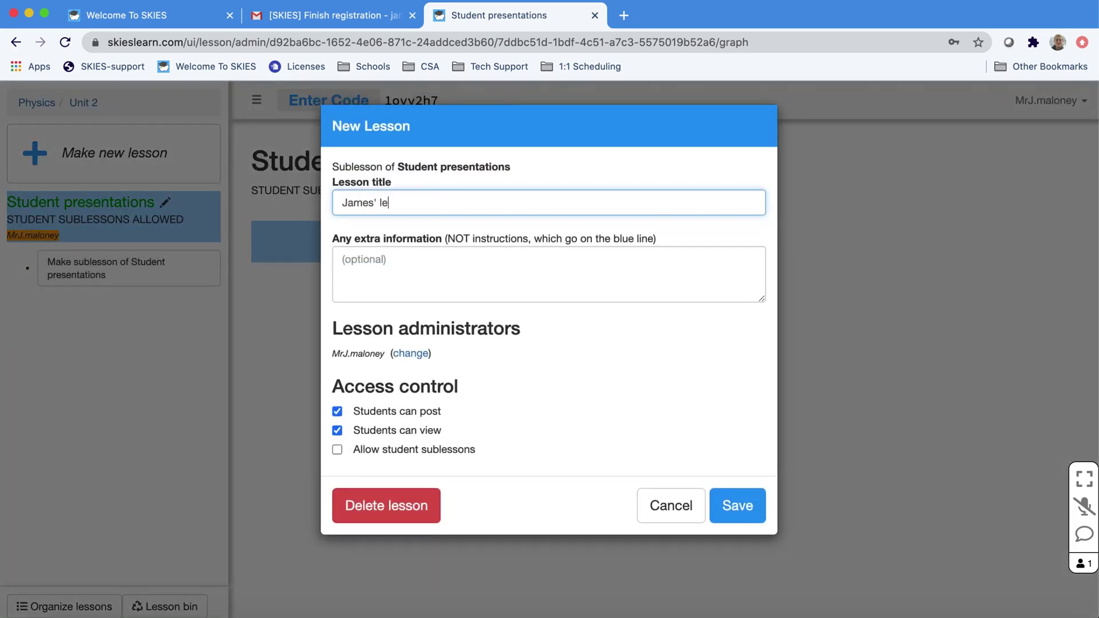
text(sson)
click(756, 506)
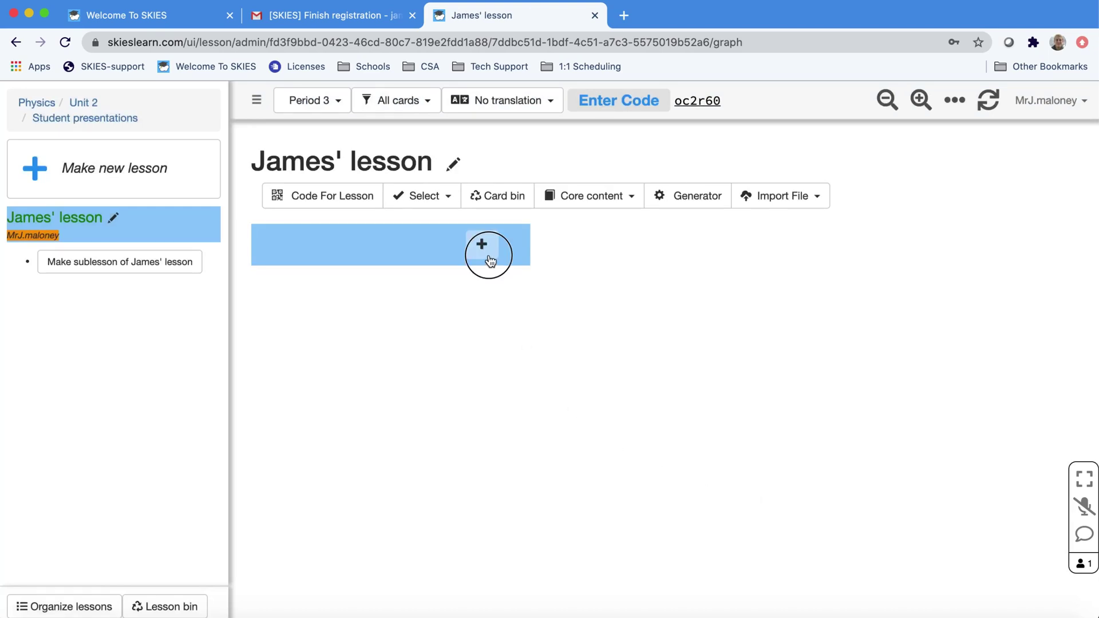
- Preview then dismiss the New card options, and expand the Period 3 class list for this lesson
click(489, 261)
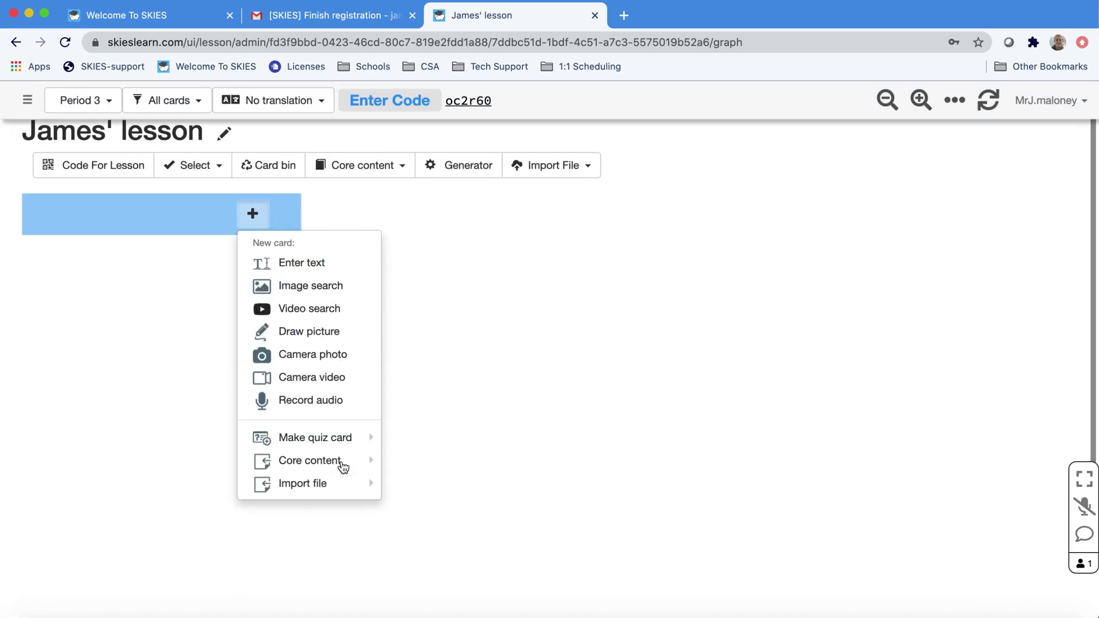
click(148, 241)
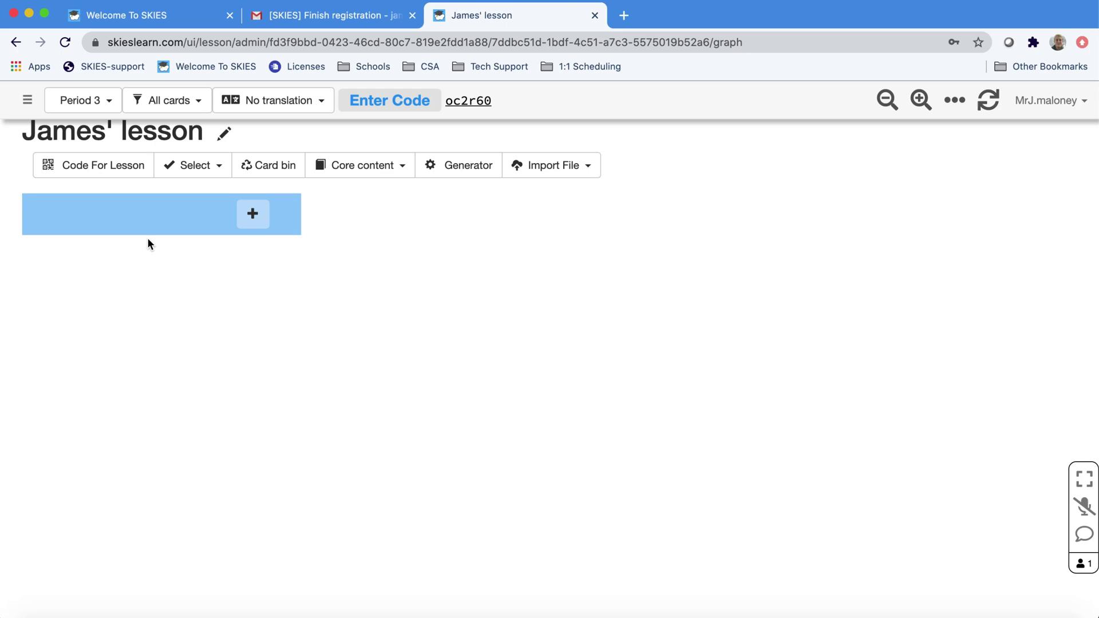
click(100, 109)
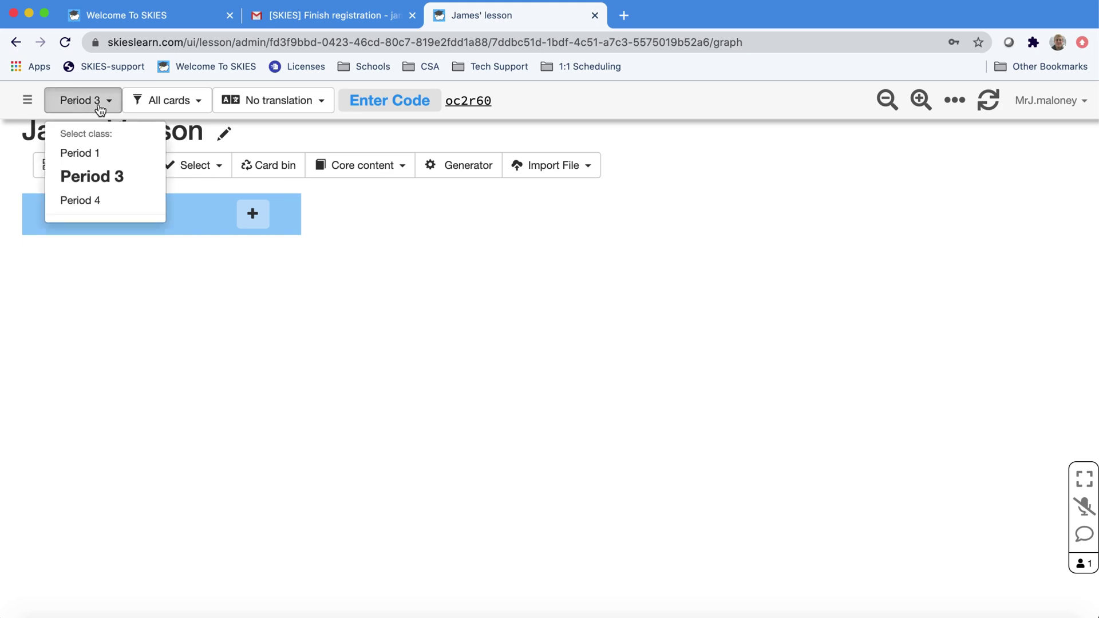